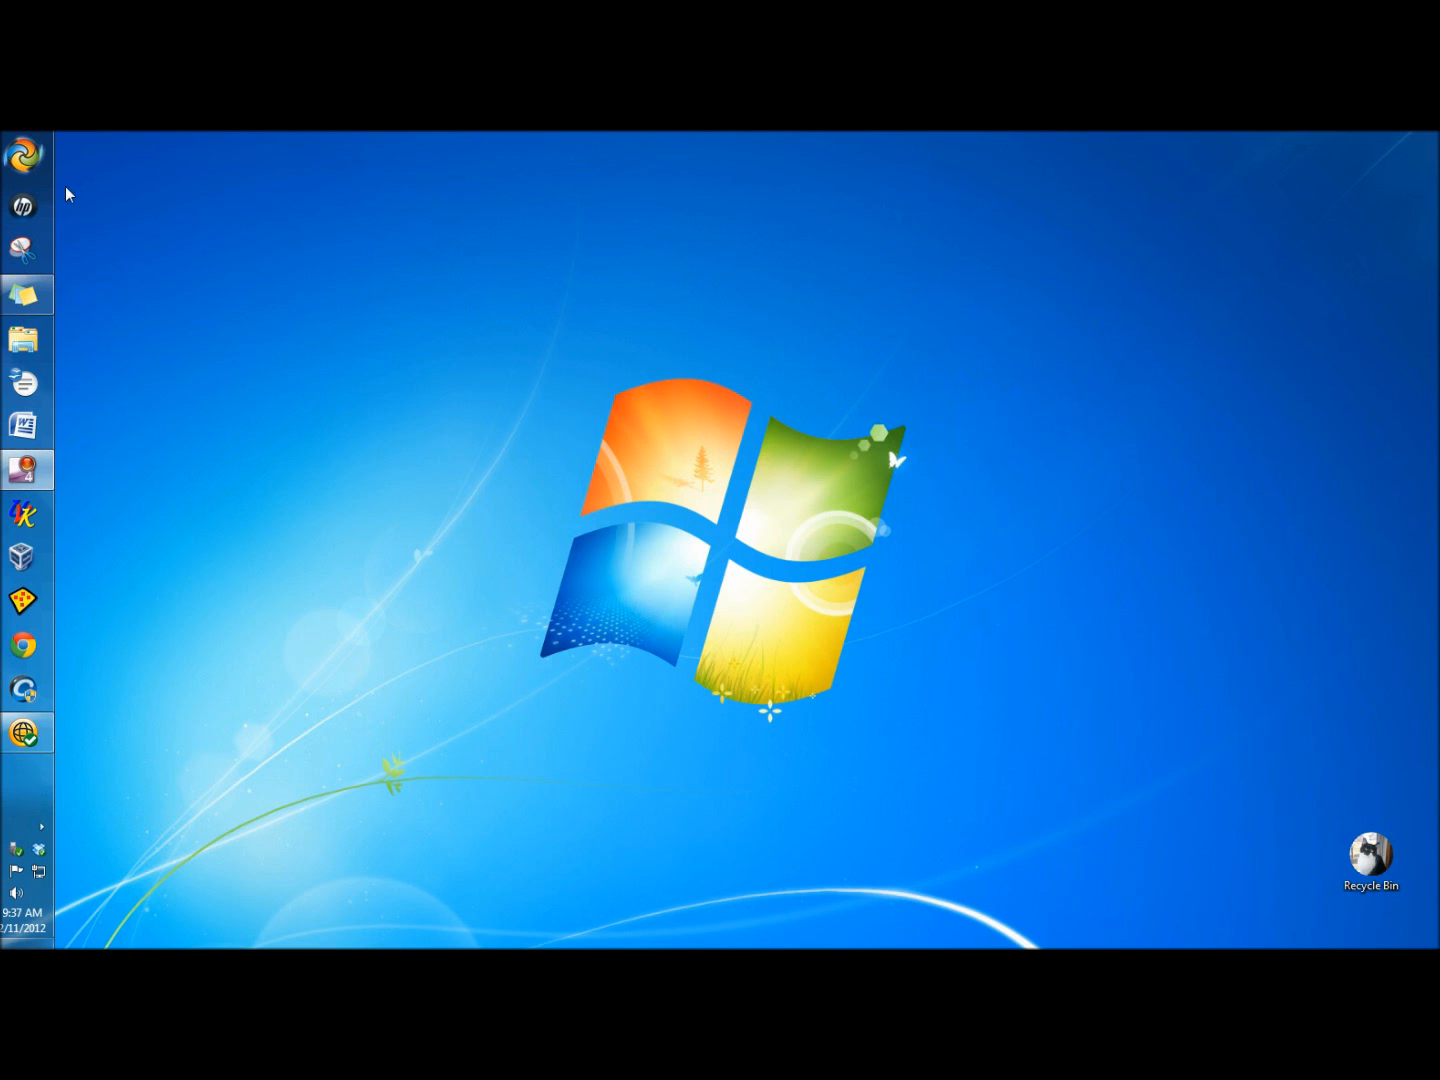
# Step: Open the Manage Accounts page of User Accounts in Control Panel
pyautogui.click(26, 157)
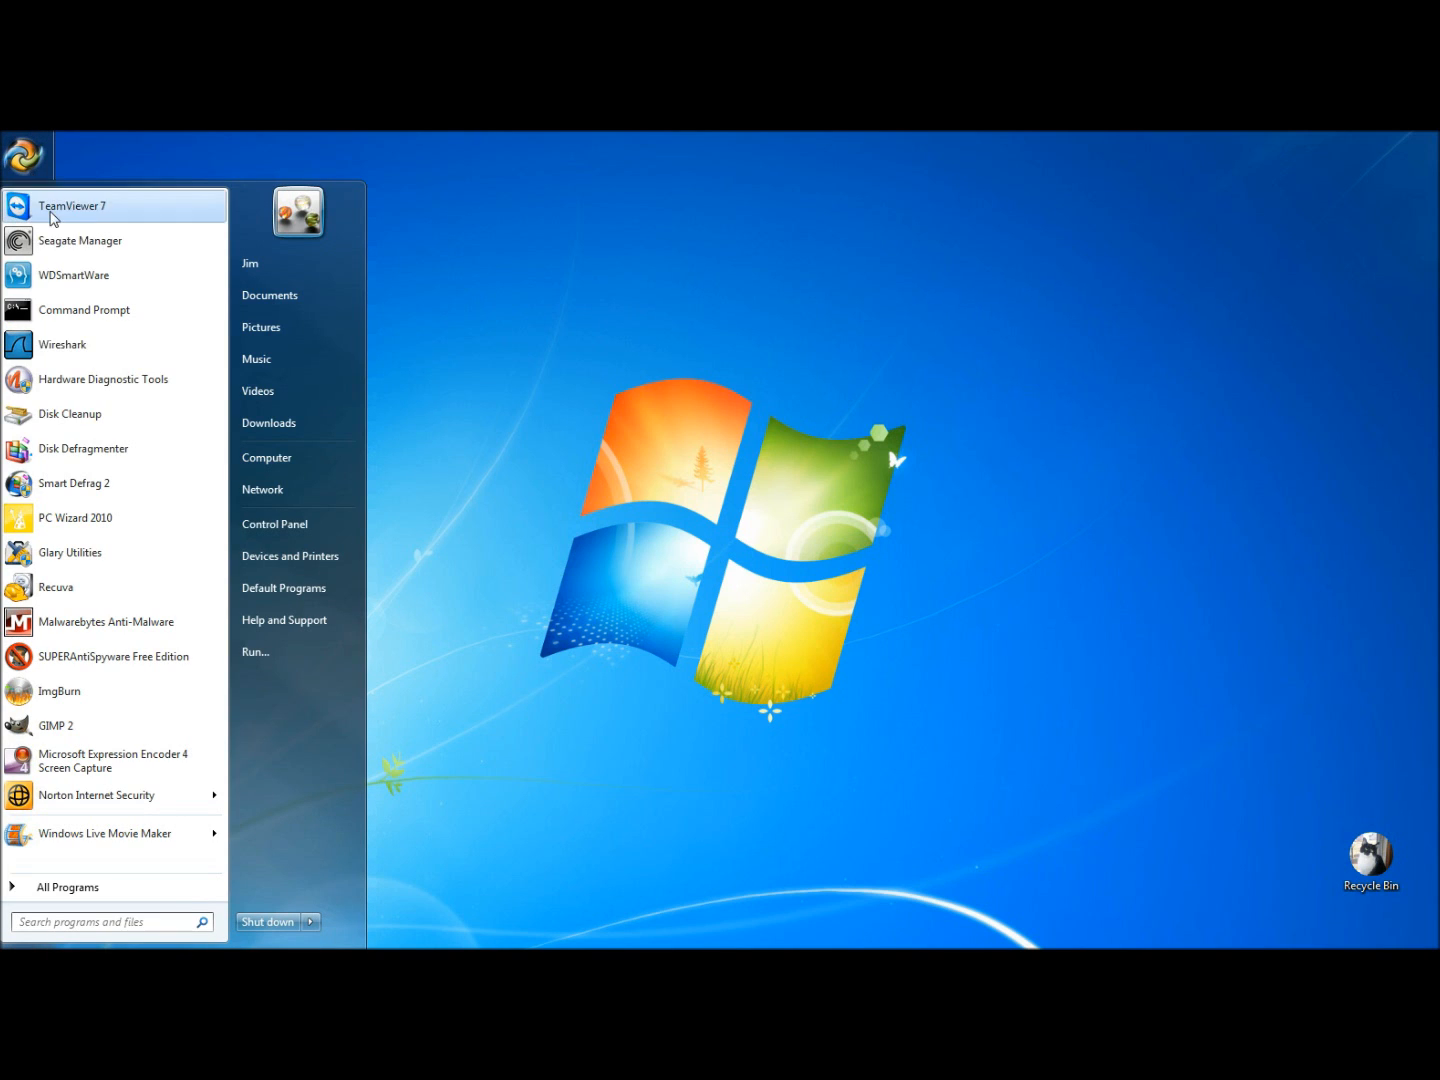
pyautogui.click(279, 527)
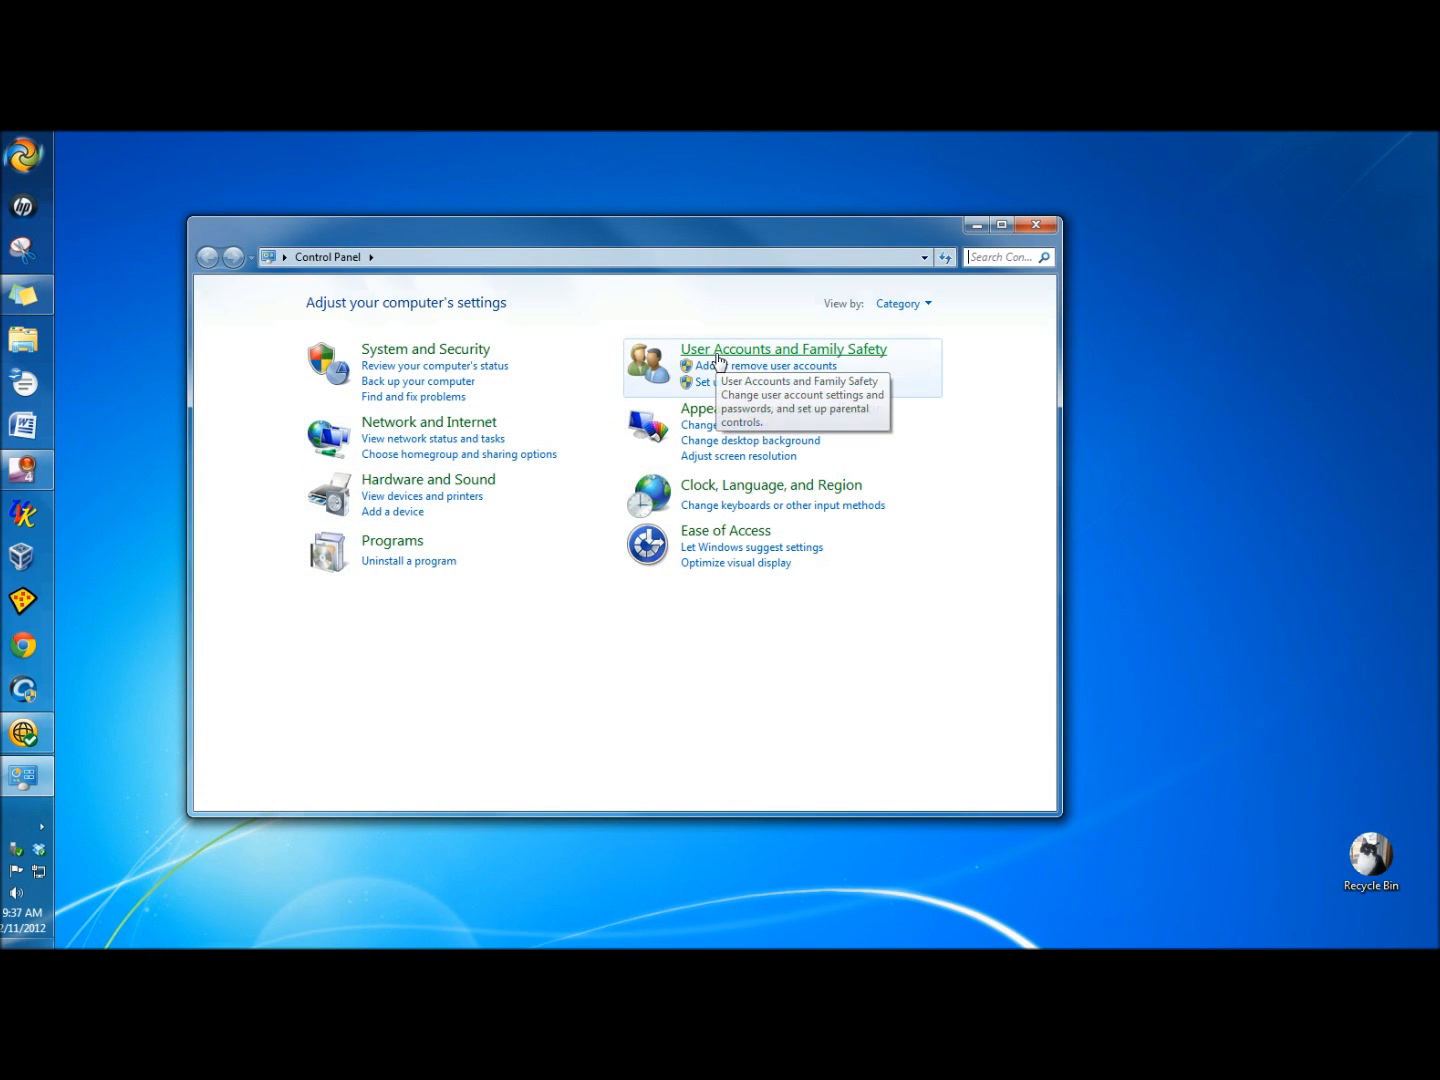
pyautogui.click(776, 350)
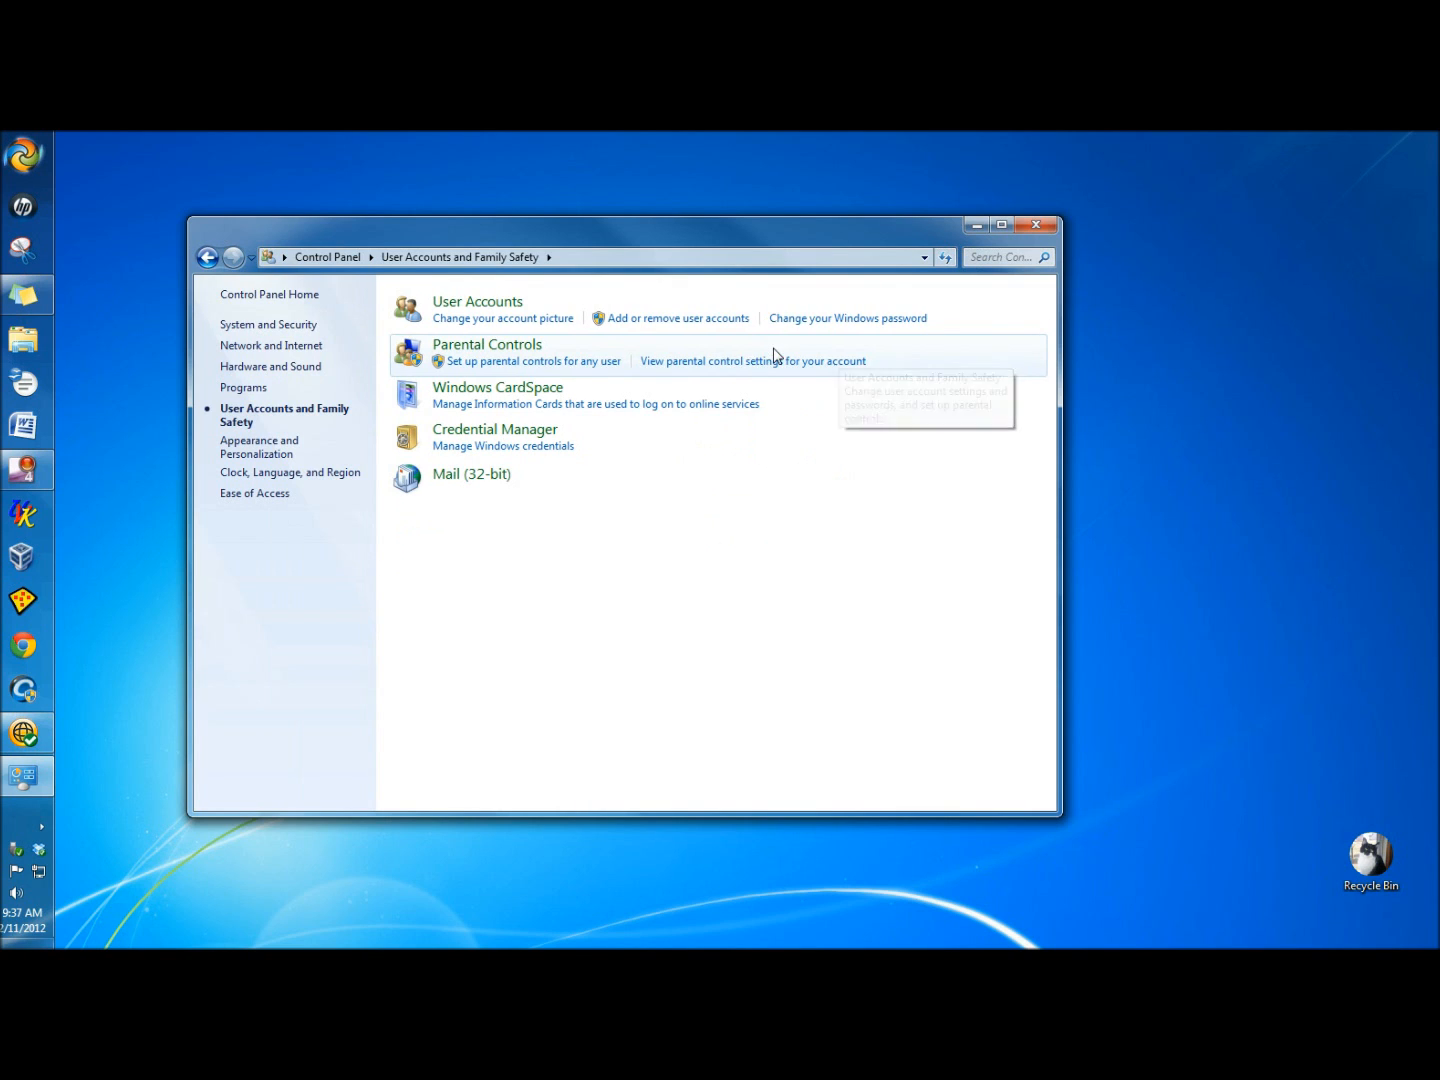
pyautogui.click(456, 303)
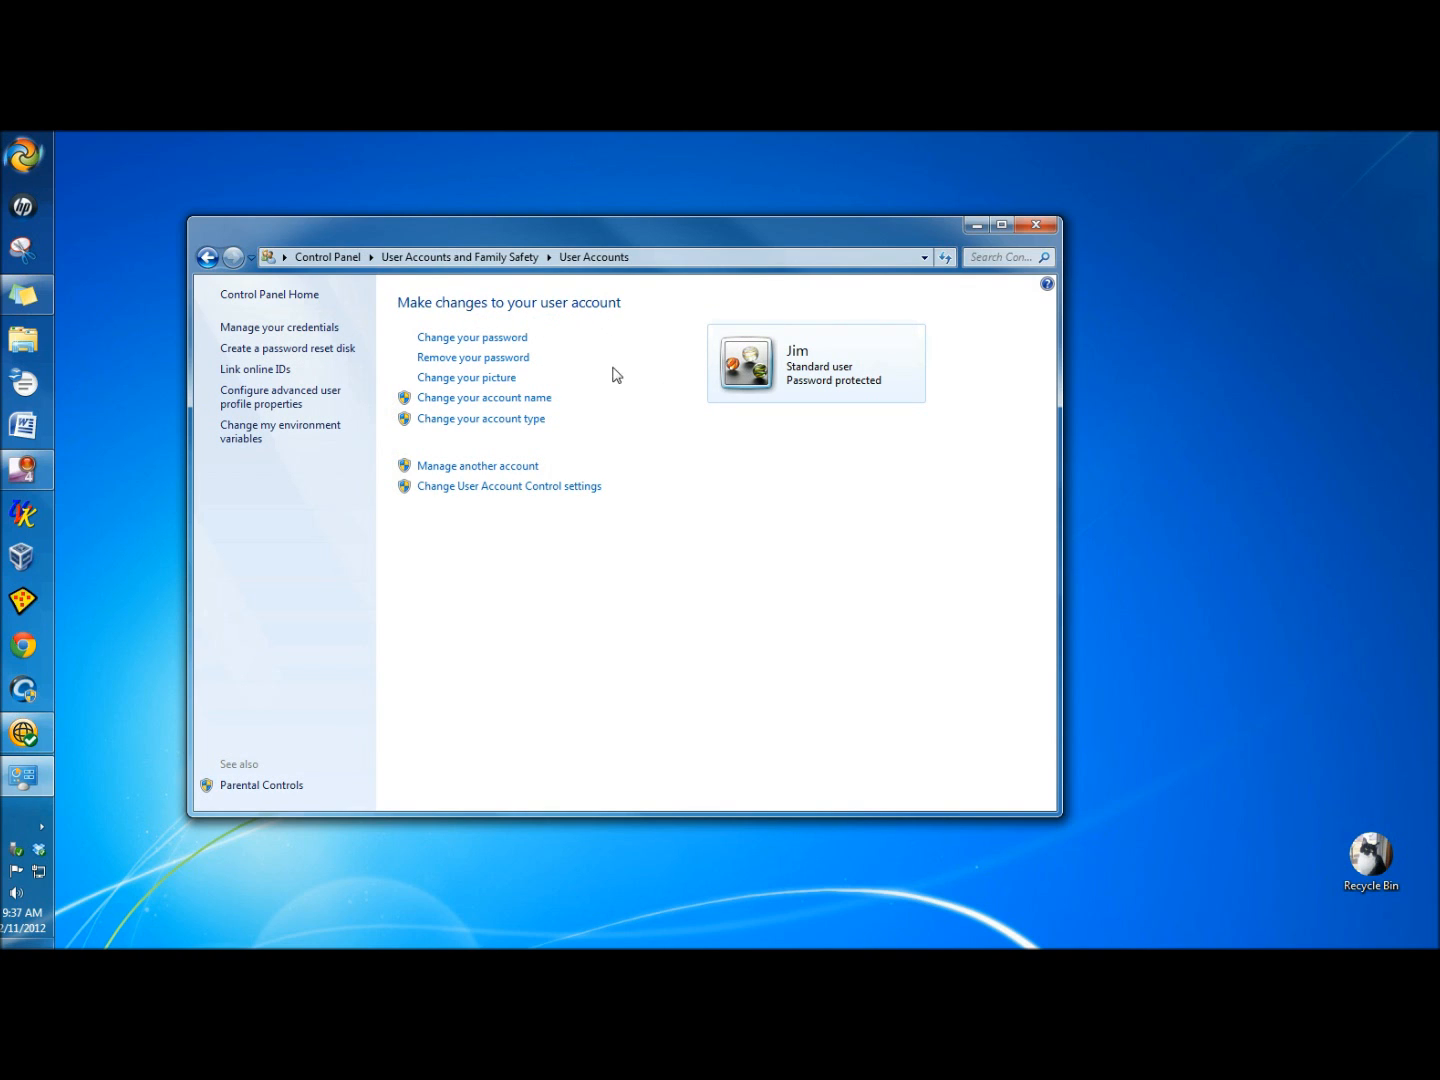
pyautogui.click(478, 471)
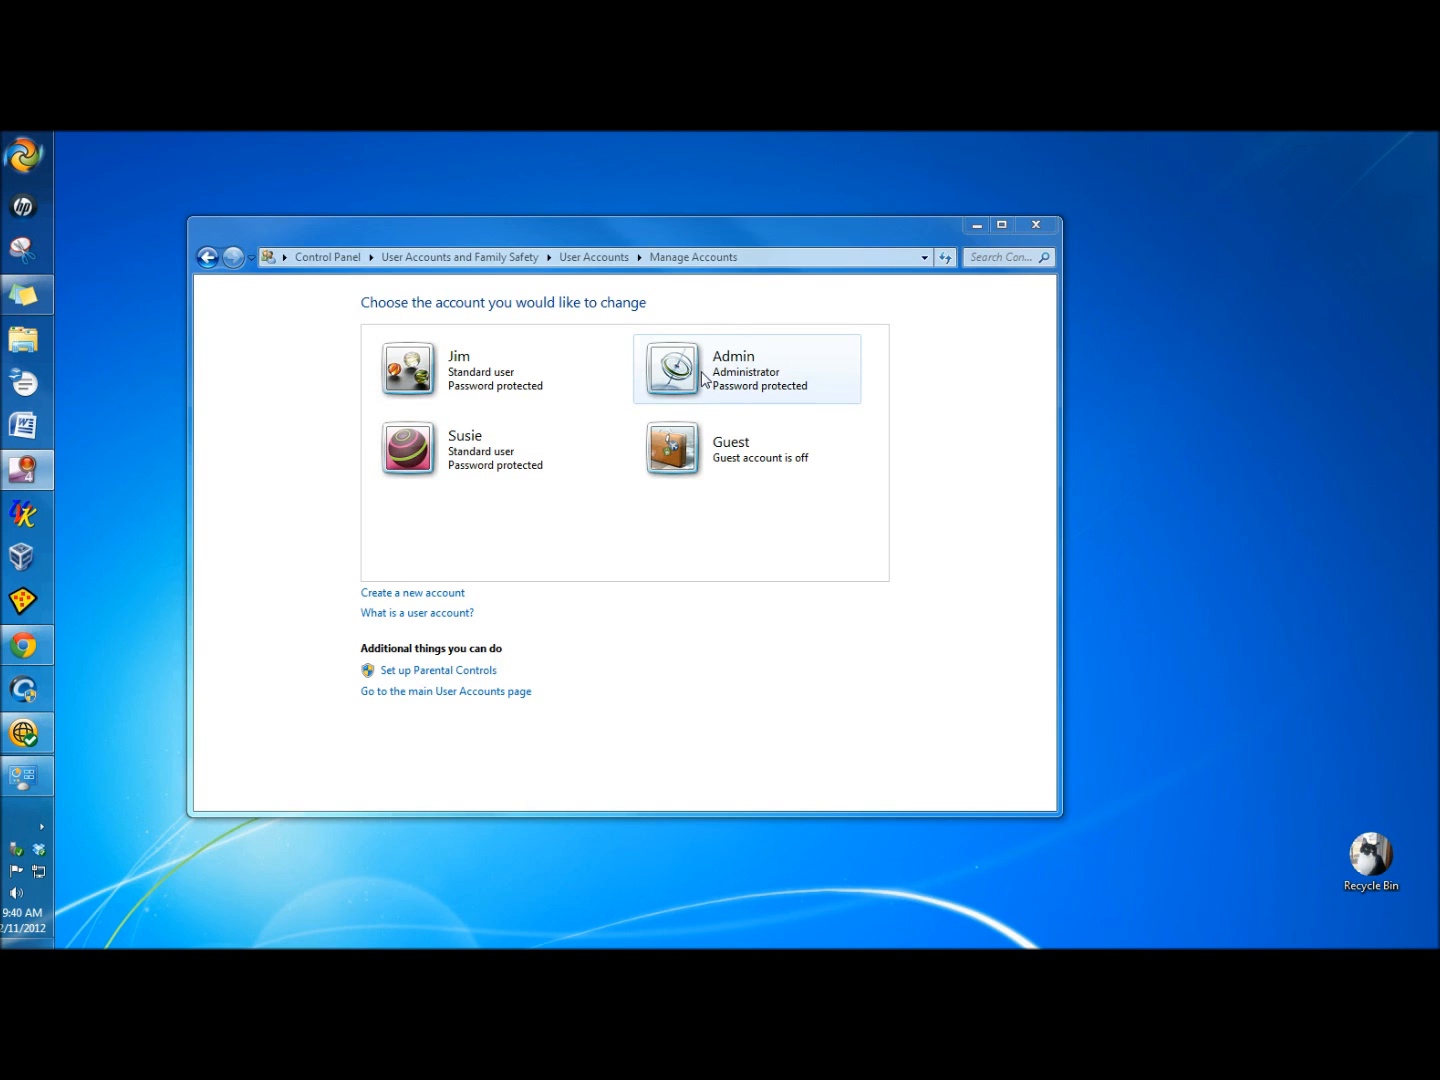
# Step: Create a new standard user account, entering a first name as the account name
pyautogui.click(406, 595)
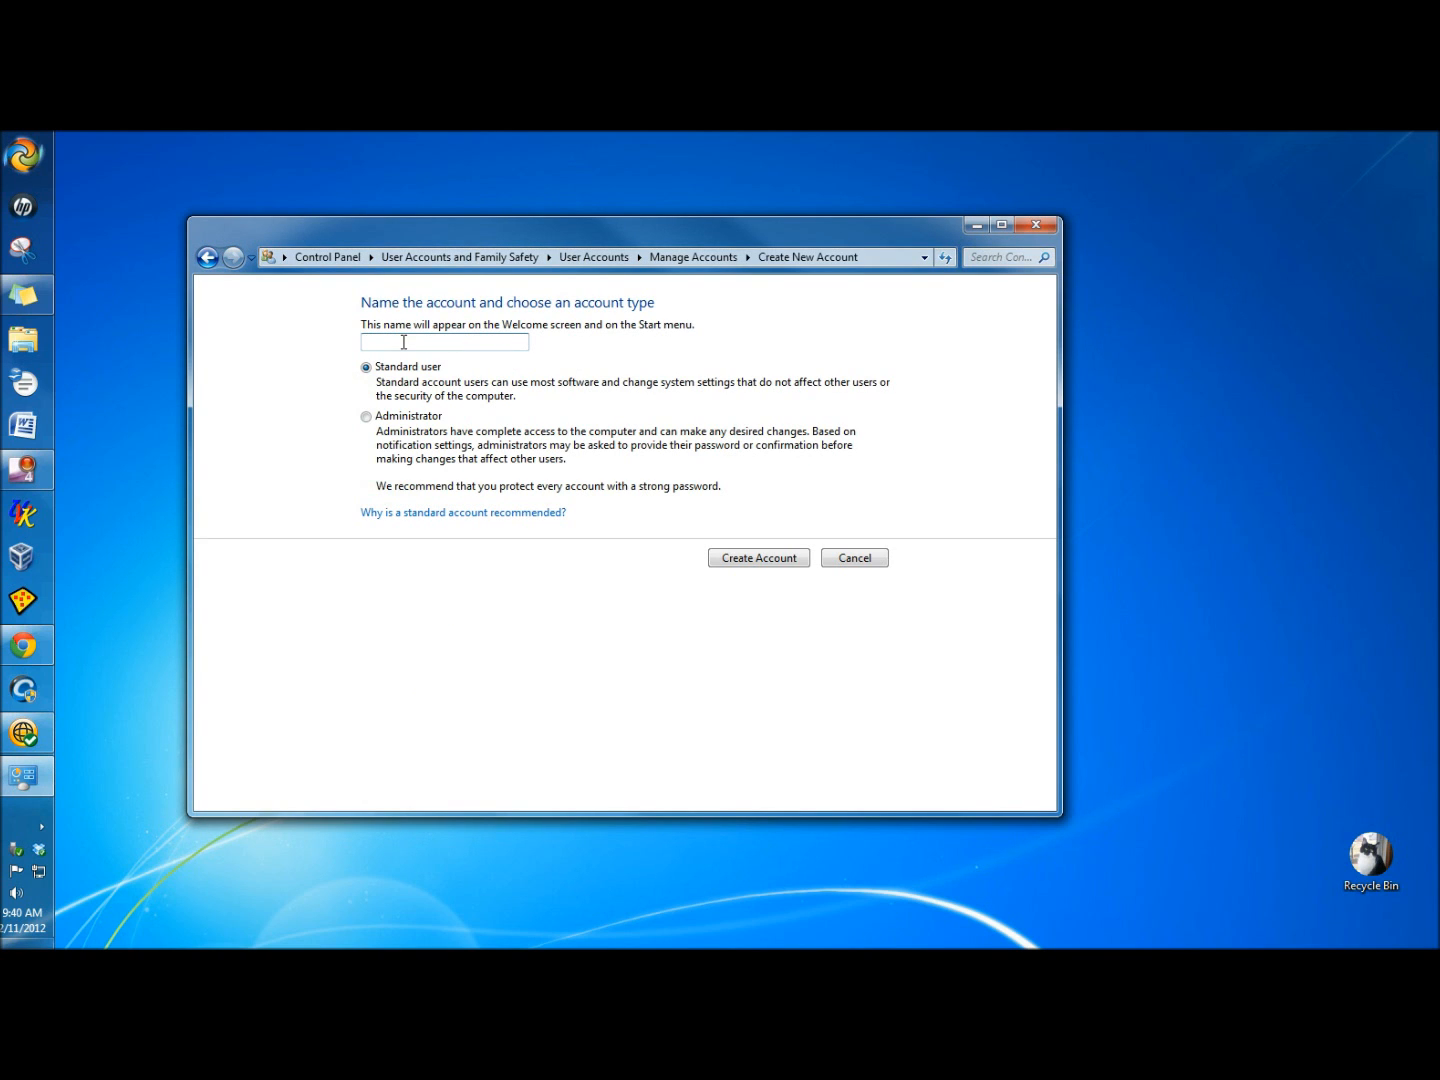
pyautogui.write('John')
pyautogui.press('BackSpace')
pyautogui.press('BackSpace')
pyautogui.press('BackSpace')
pyautogui.press('BackSpace')
pyautogui.write('John')
pyautogui.click(746, 562)
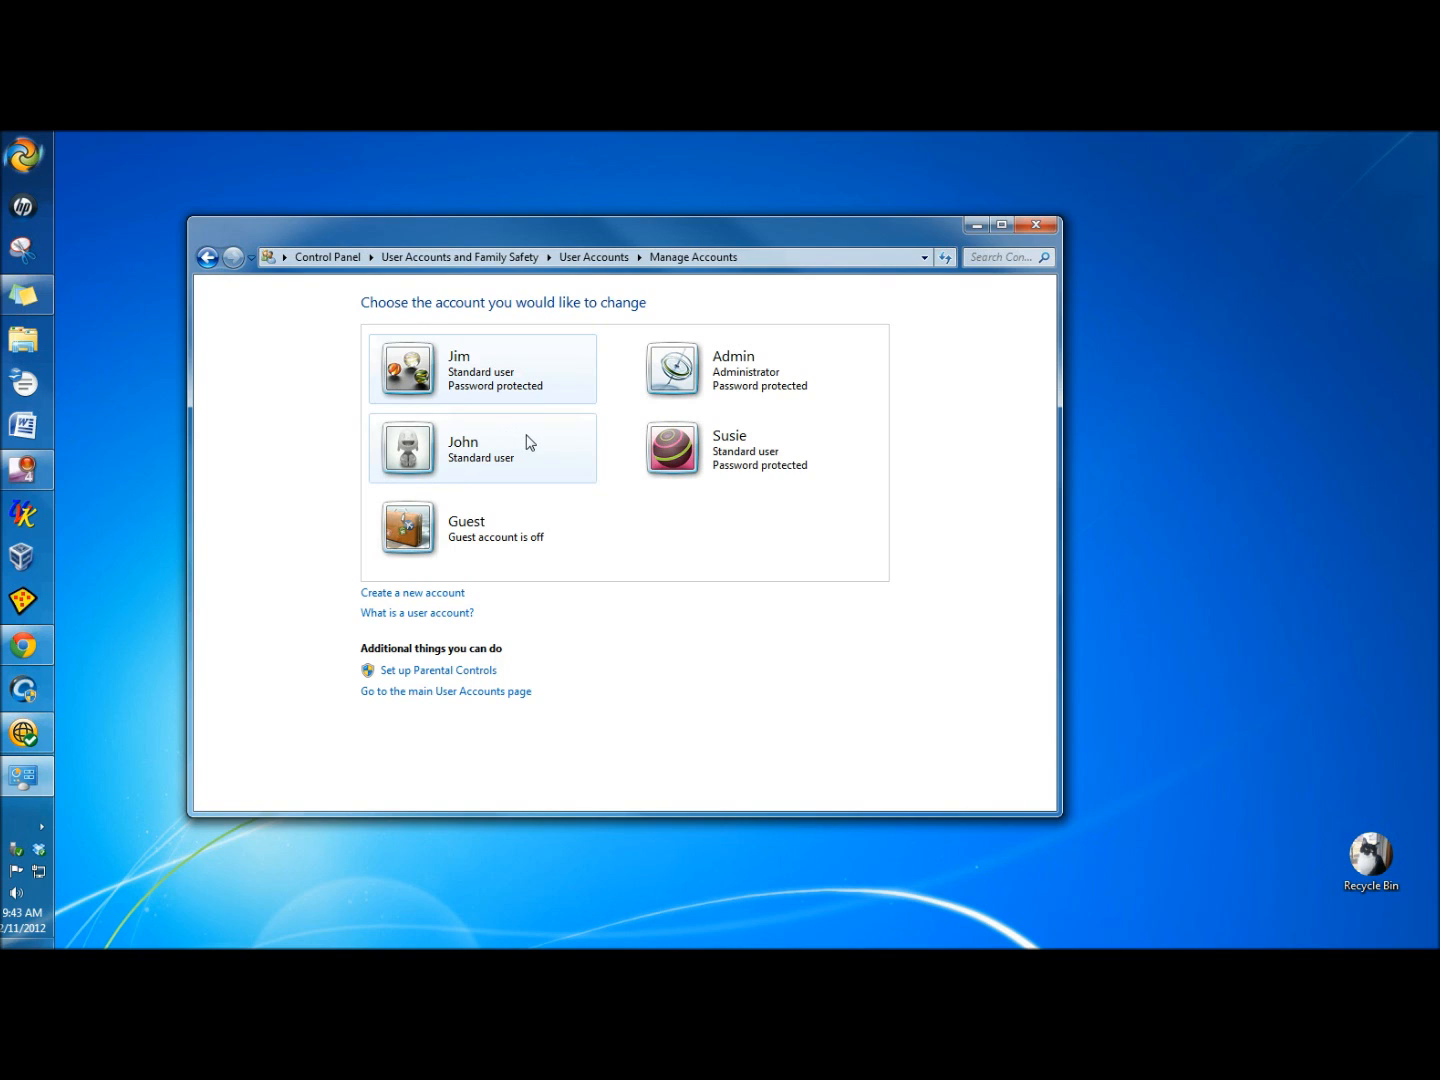
# Step: Create a password for the new account, entering and confirming the account password and leaving the password hint empty
pyautogui.click(529, 442)
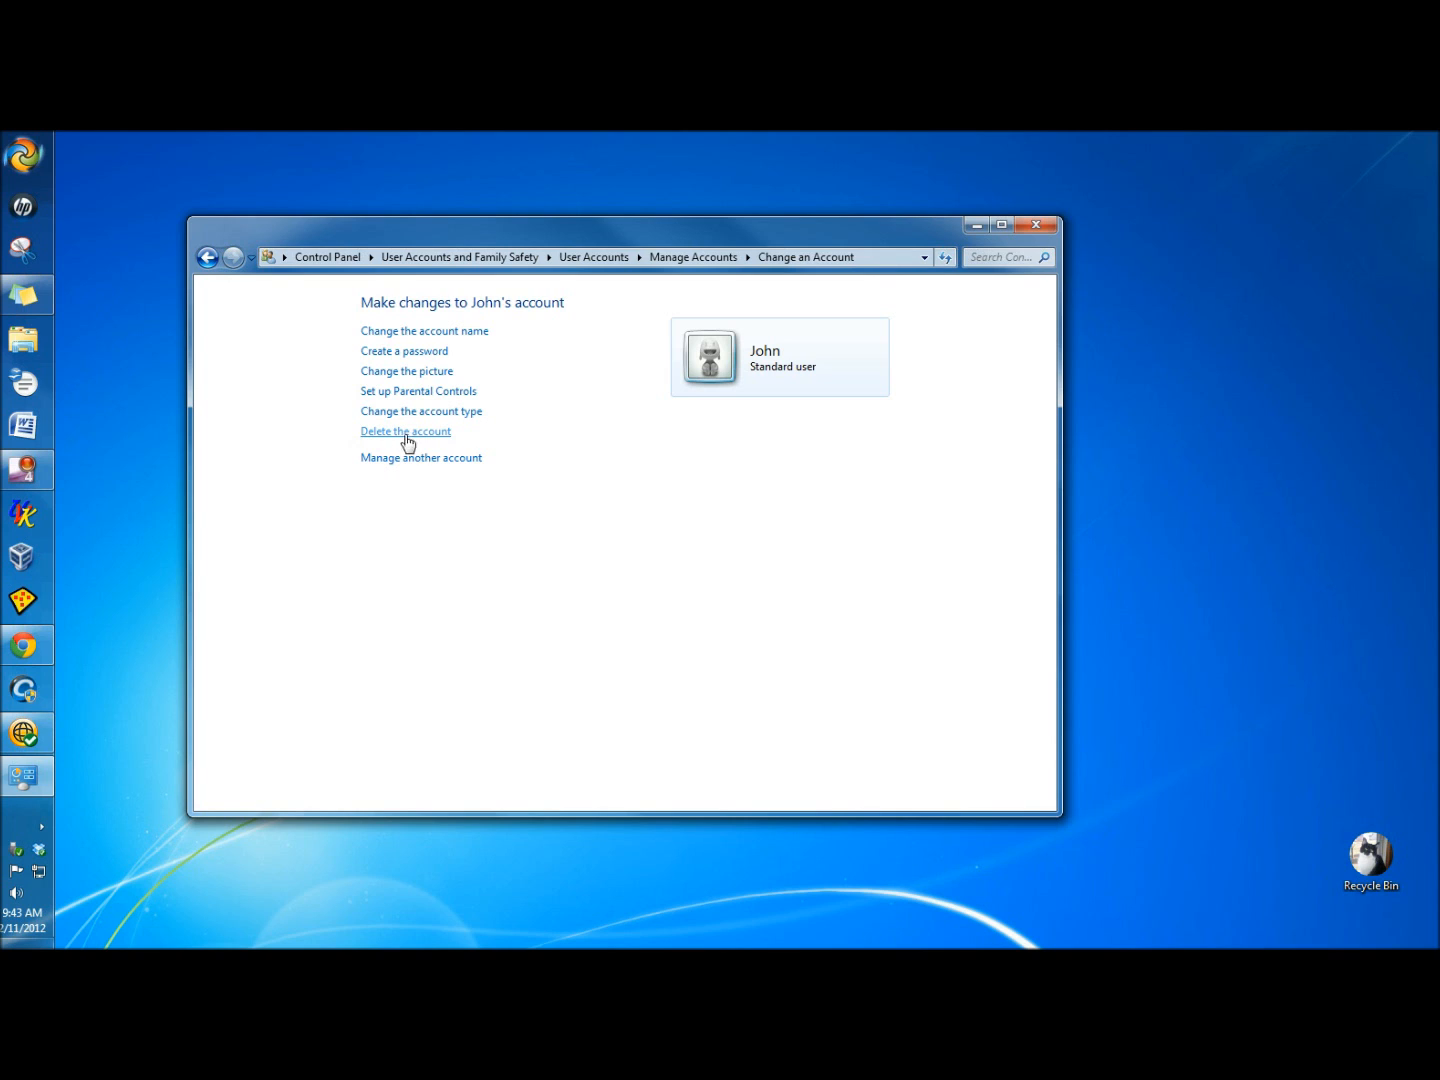
pyautogui.click(430, 356)
pyautogui.click(428, 487)
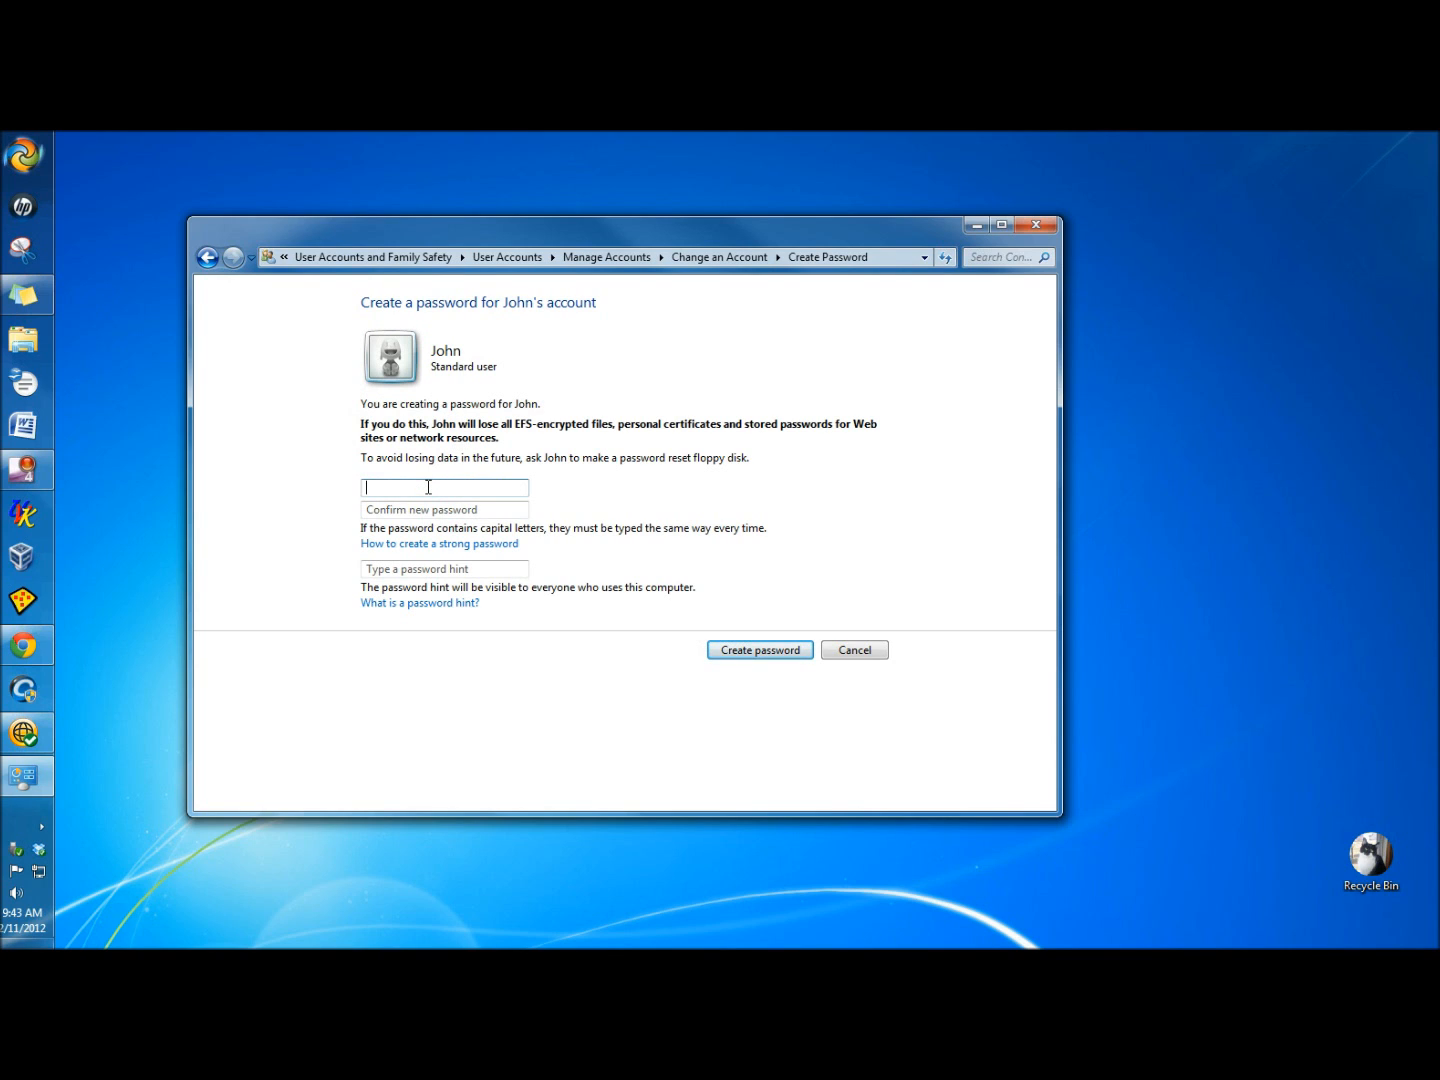
pyautogui.write('****')
pyautogui.press('Tab')
pyautogui.write('****')
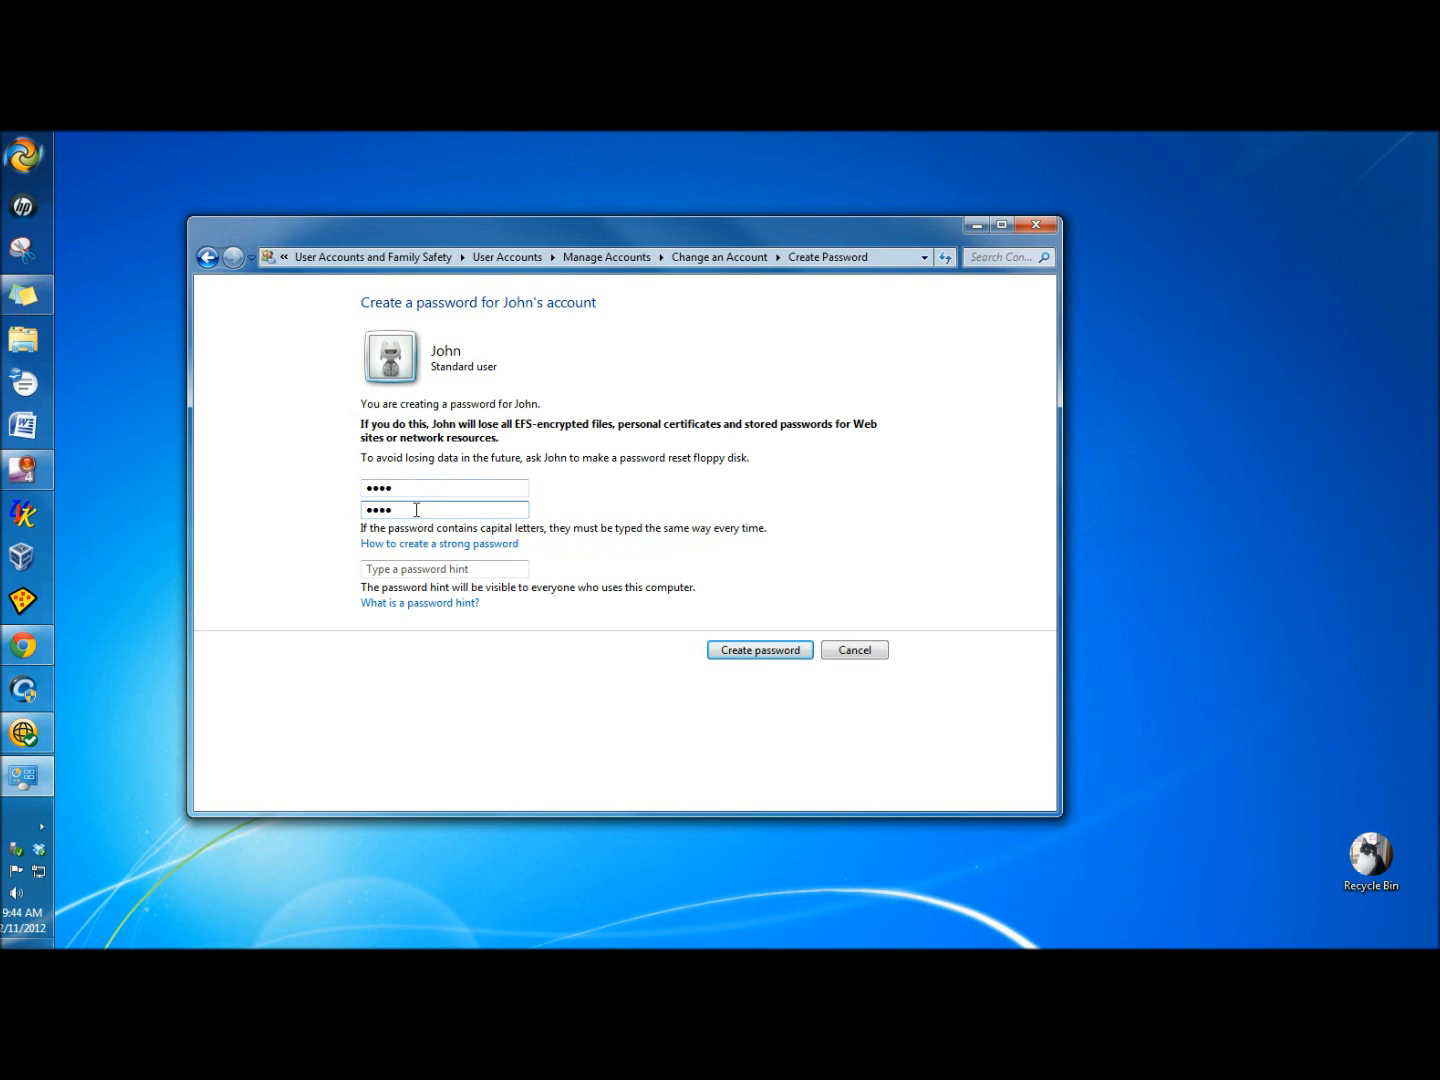
pyautogui.click(401, 568)
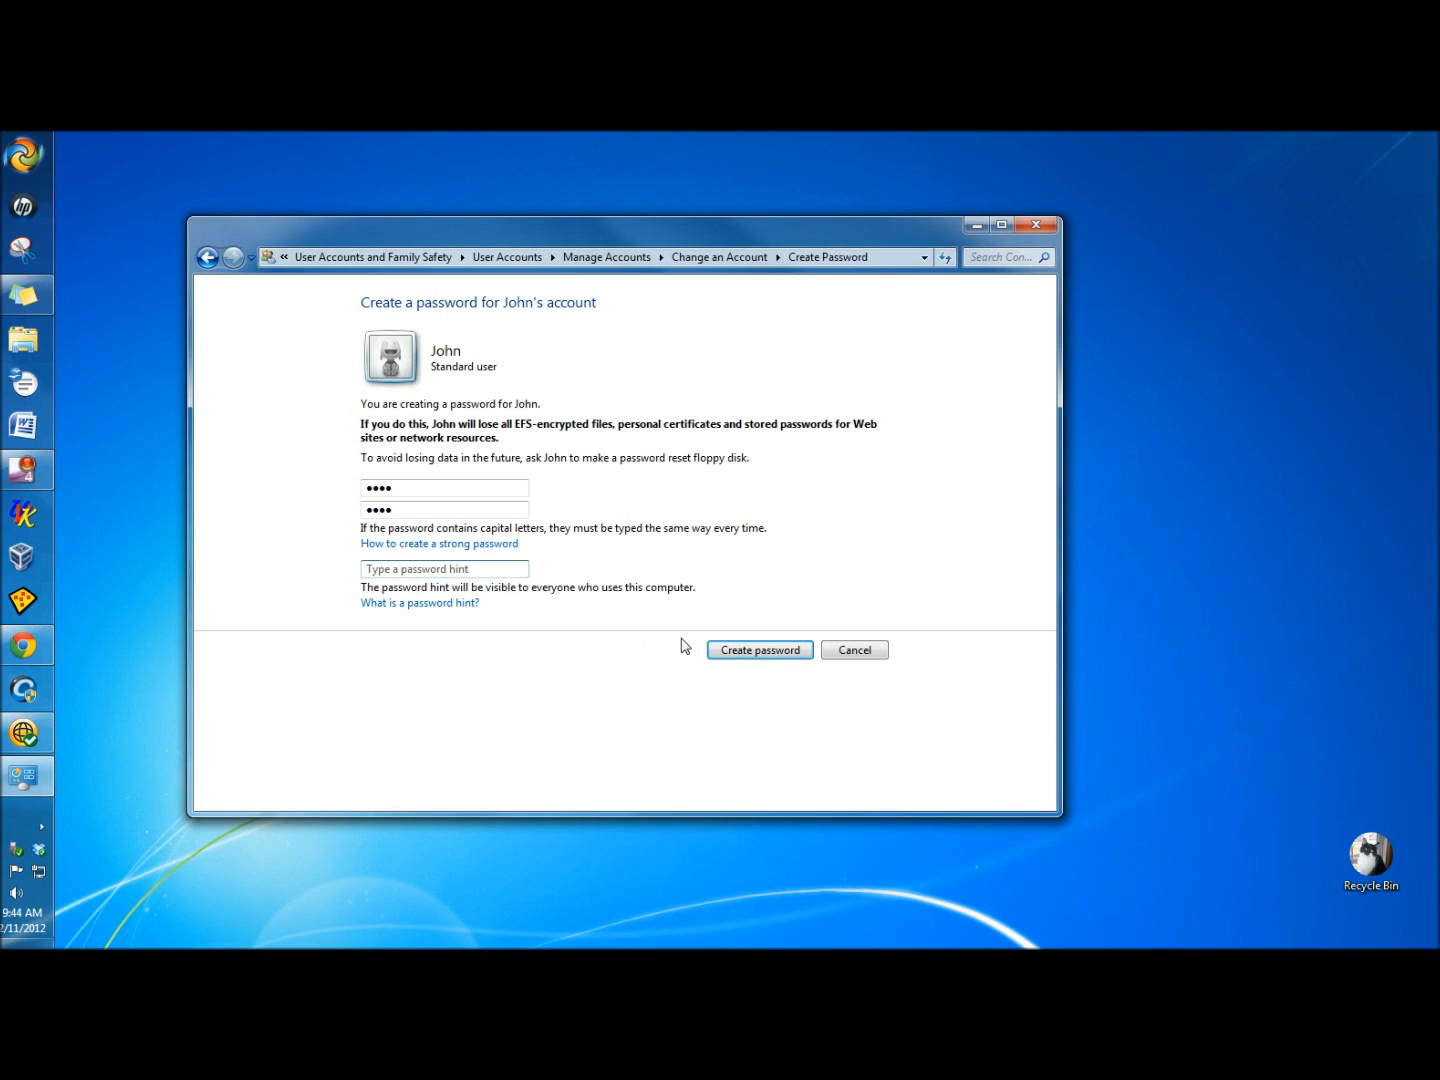
pyautogui.click(731, 653)
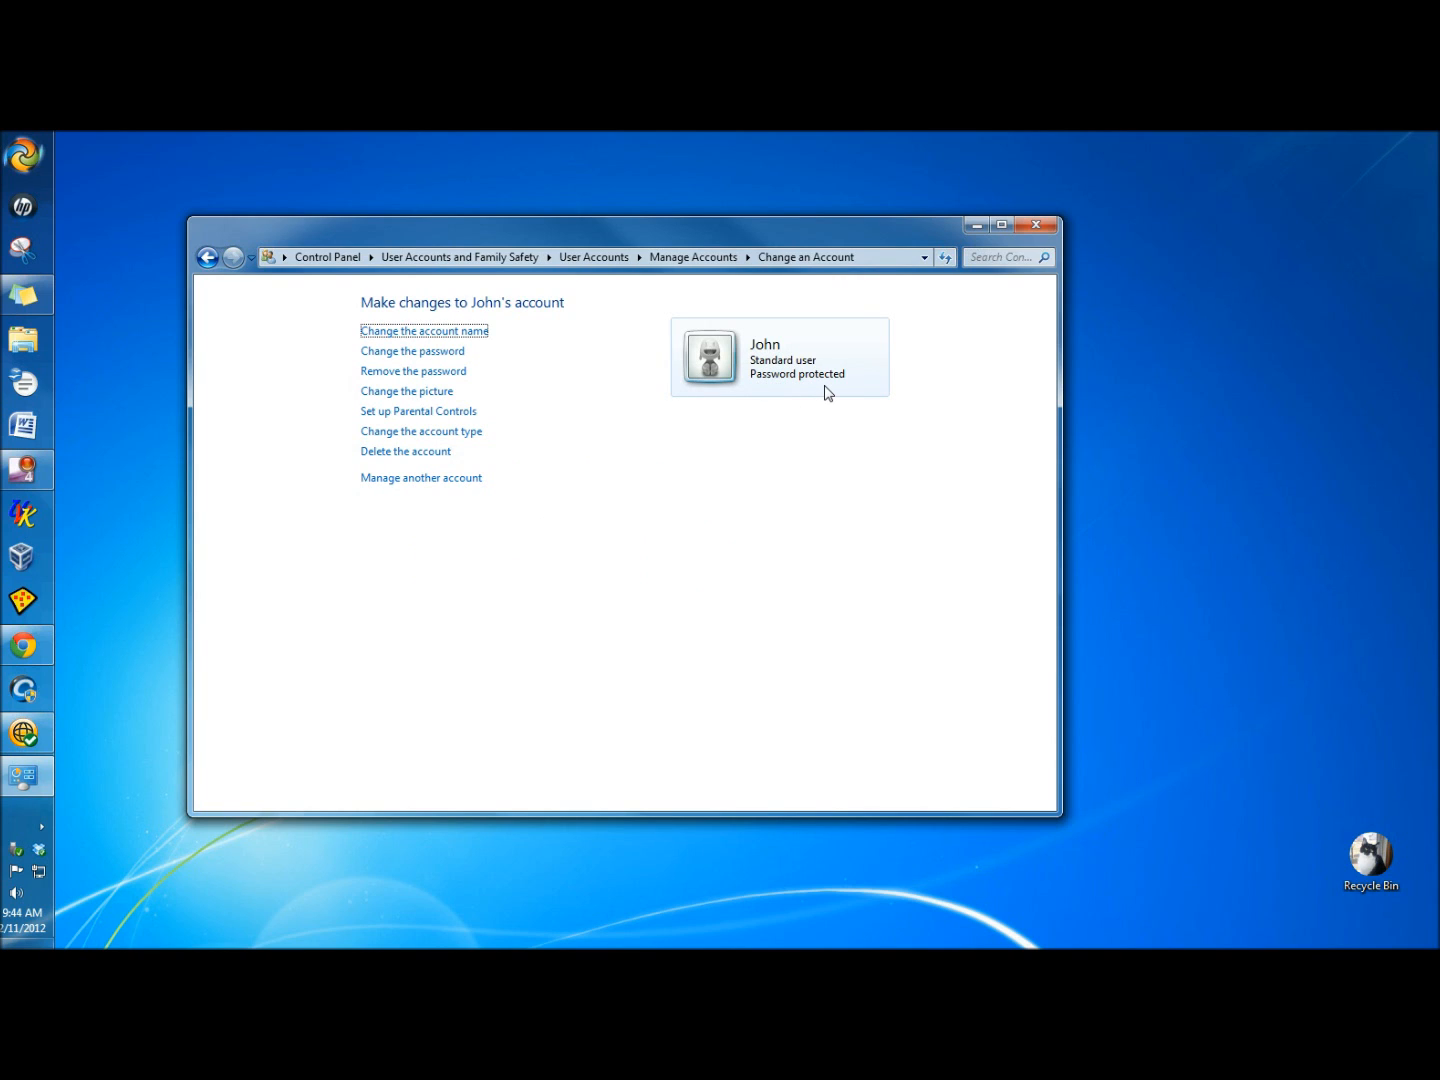
# Step: Change the new account's picture to the orange fish
pyautogui.click(397, 394)
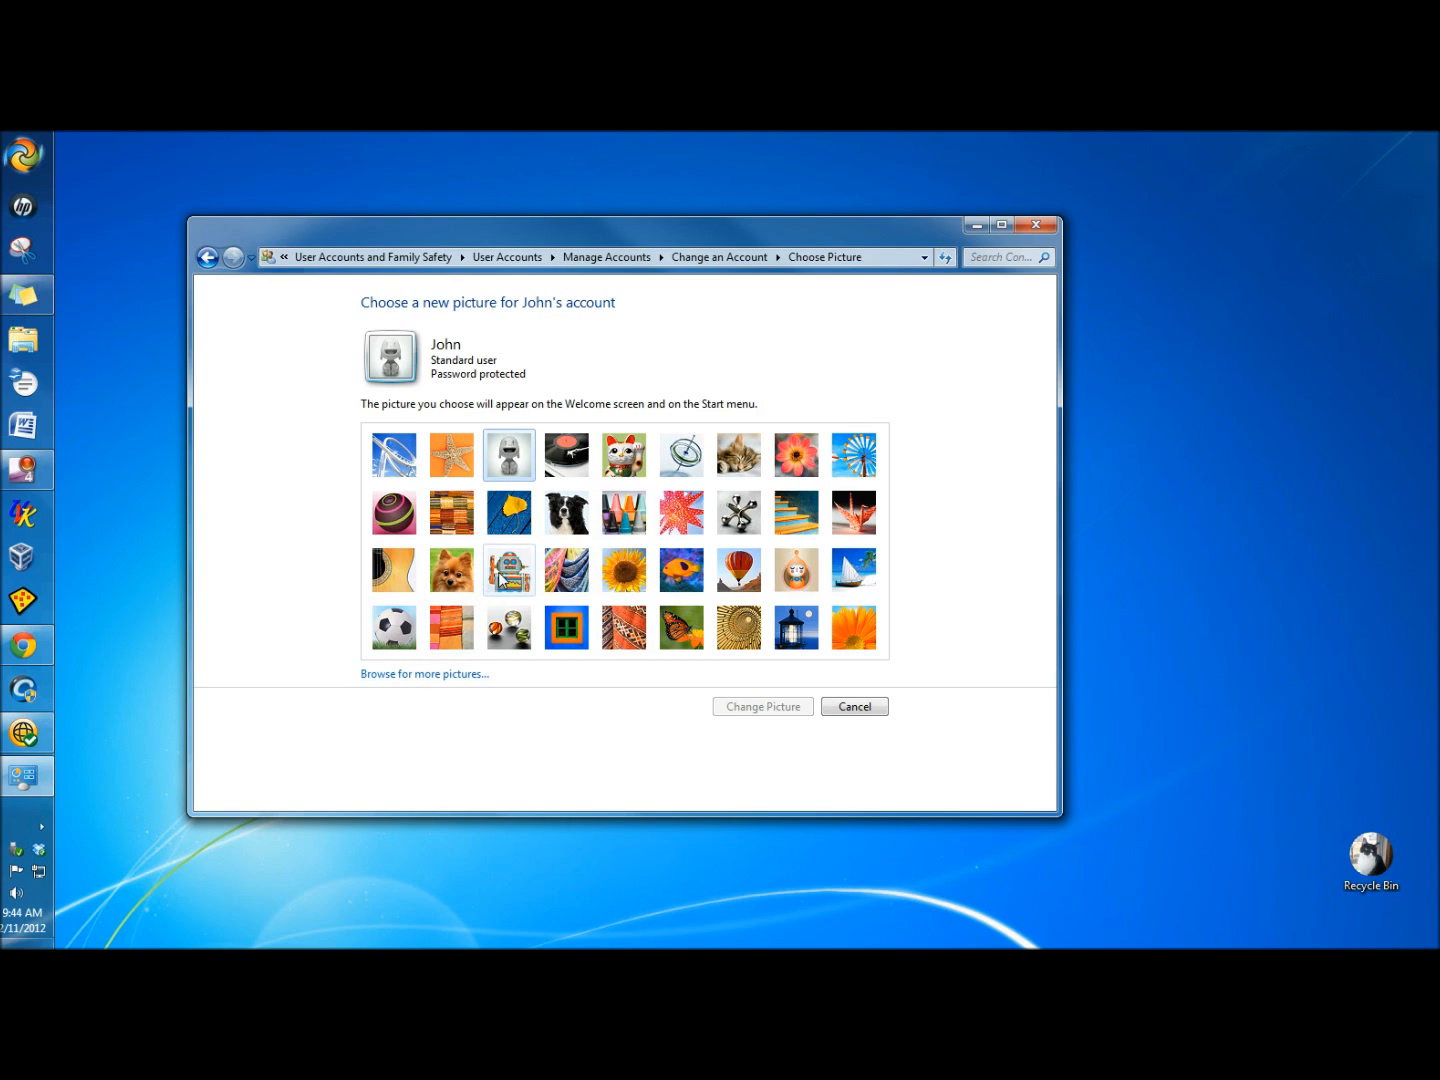
pyautogui.click(686, 575)
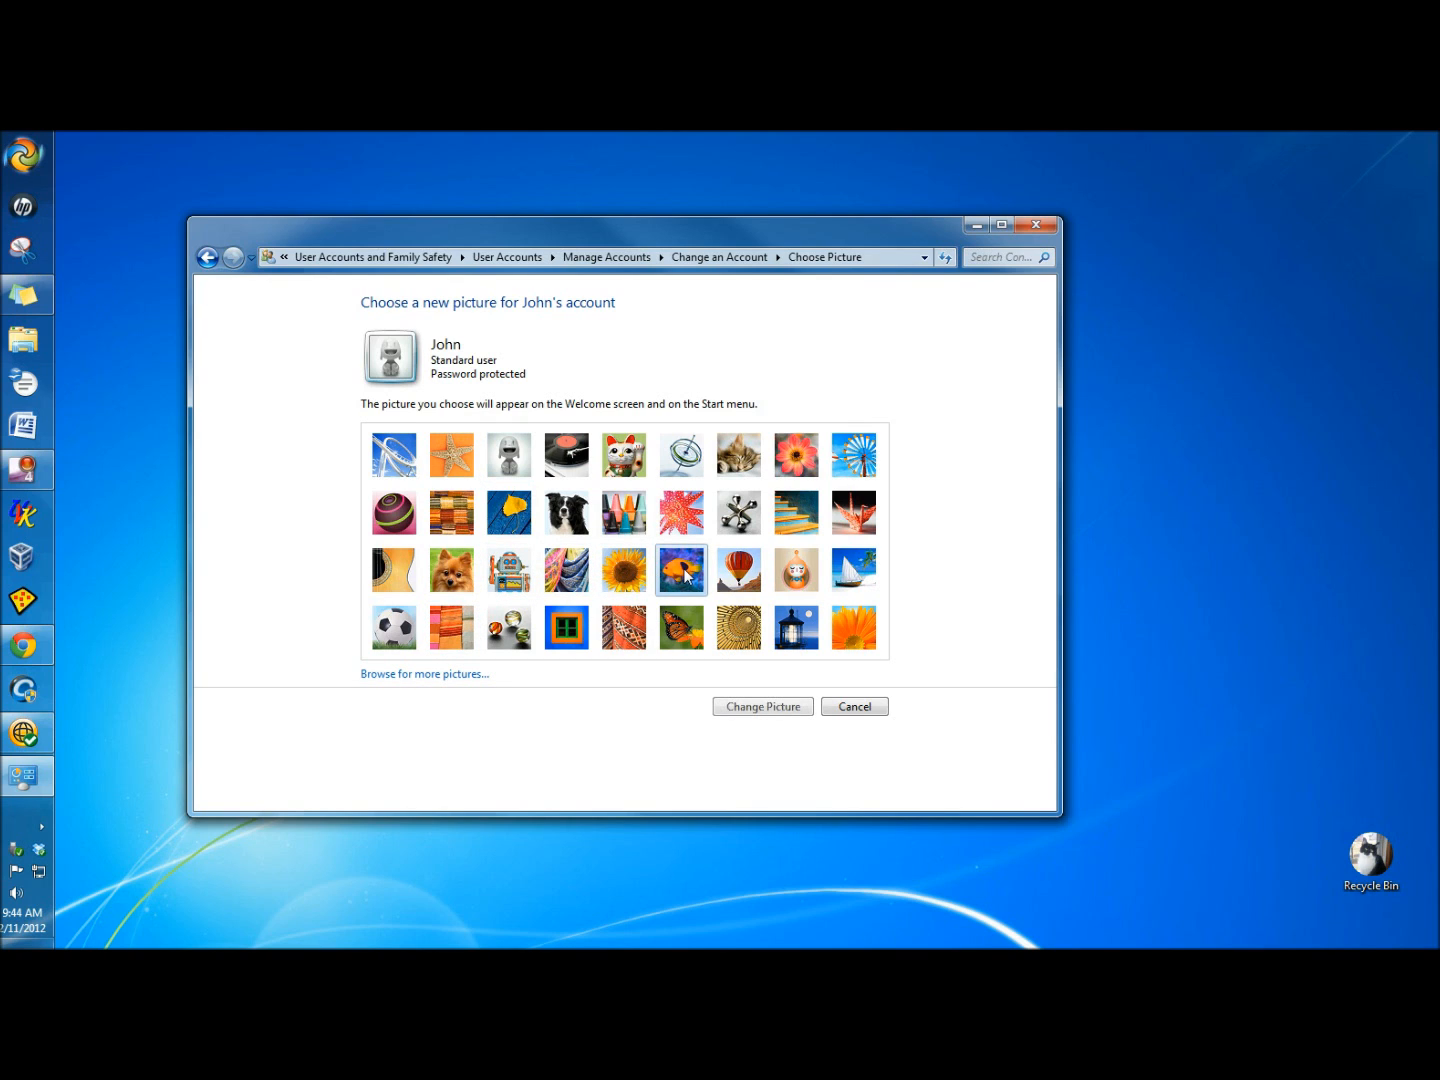
pyautogui.click(752, 710)
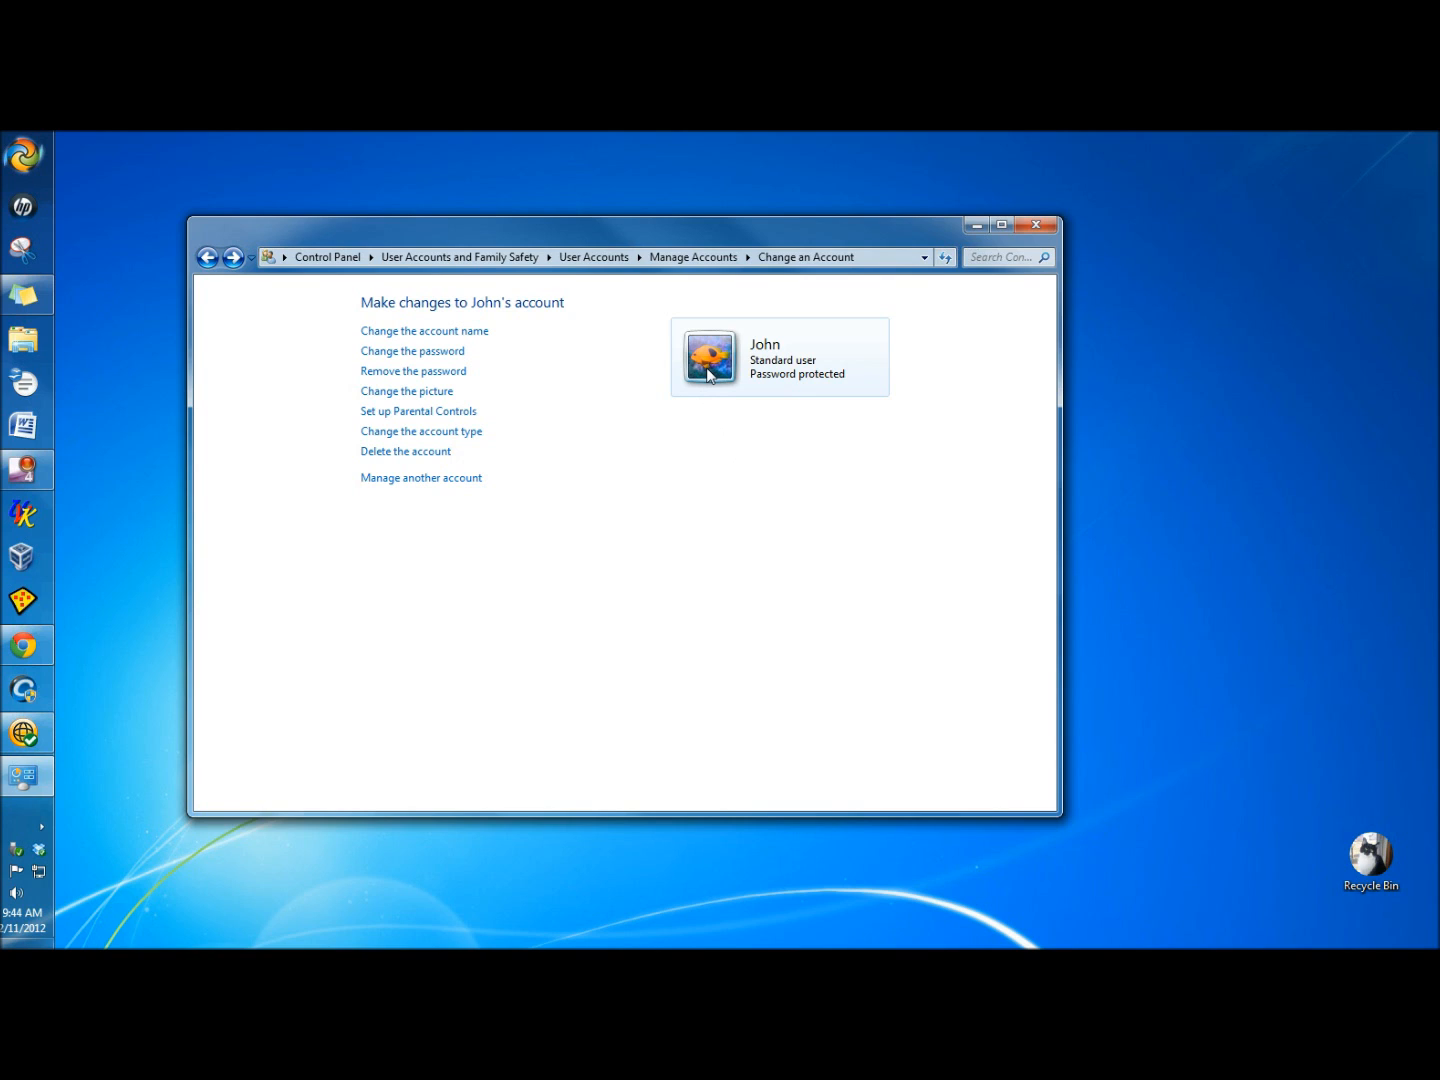
# Step: Turn on Parental Controls for the new account and enforce the current settings
pyautogui.click(404, 414)
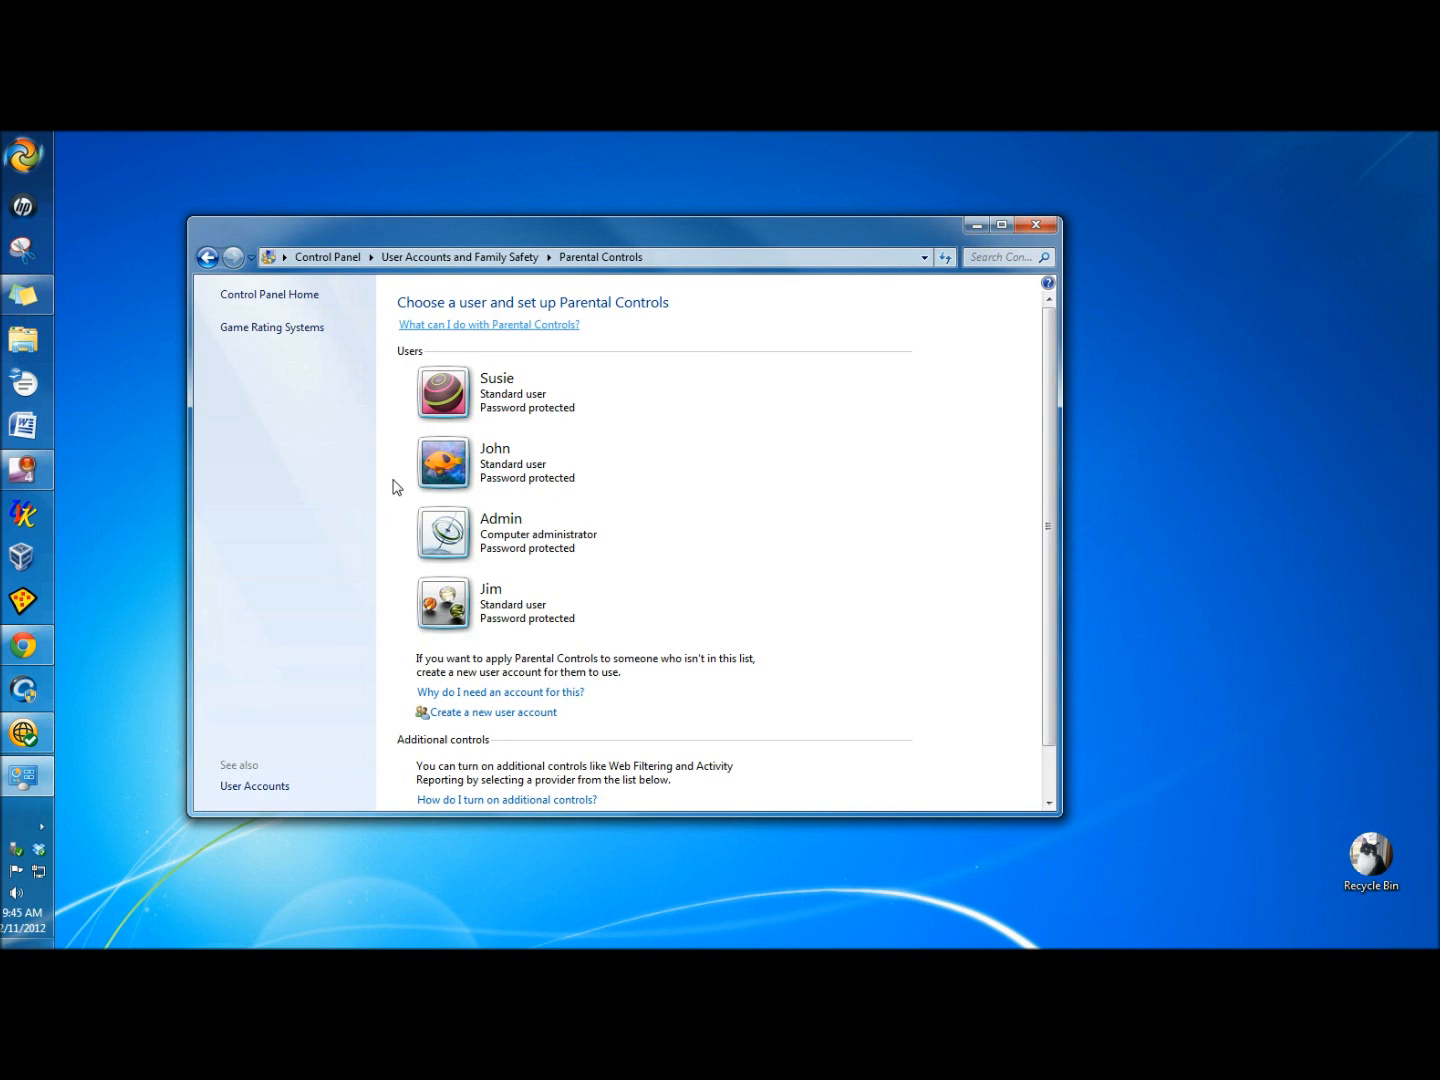
pyautogui.click(514, 476)
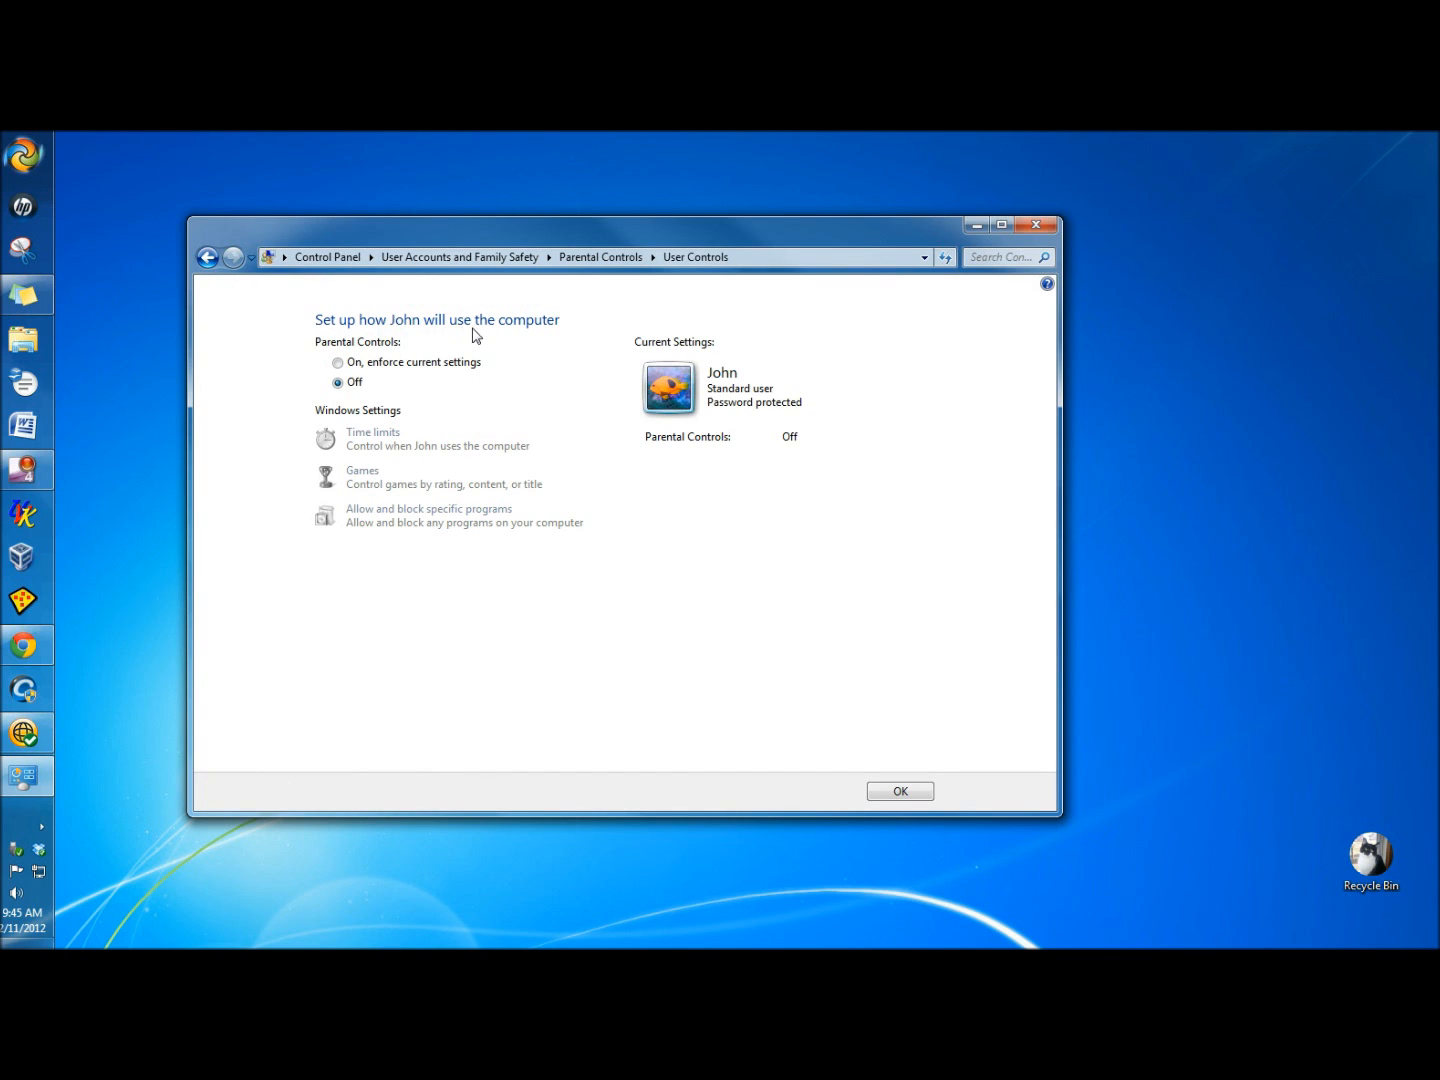
pyautogui.click(337, 363)
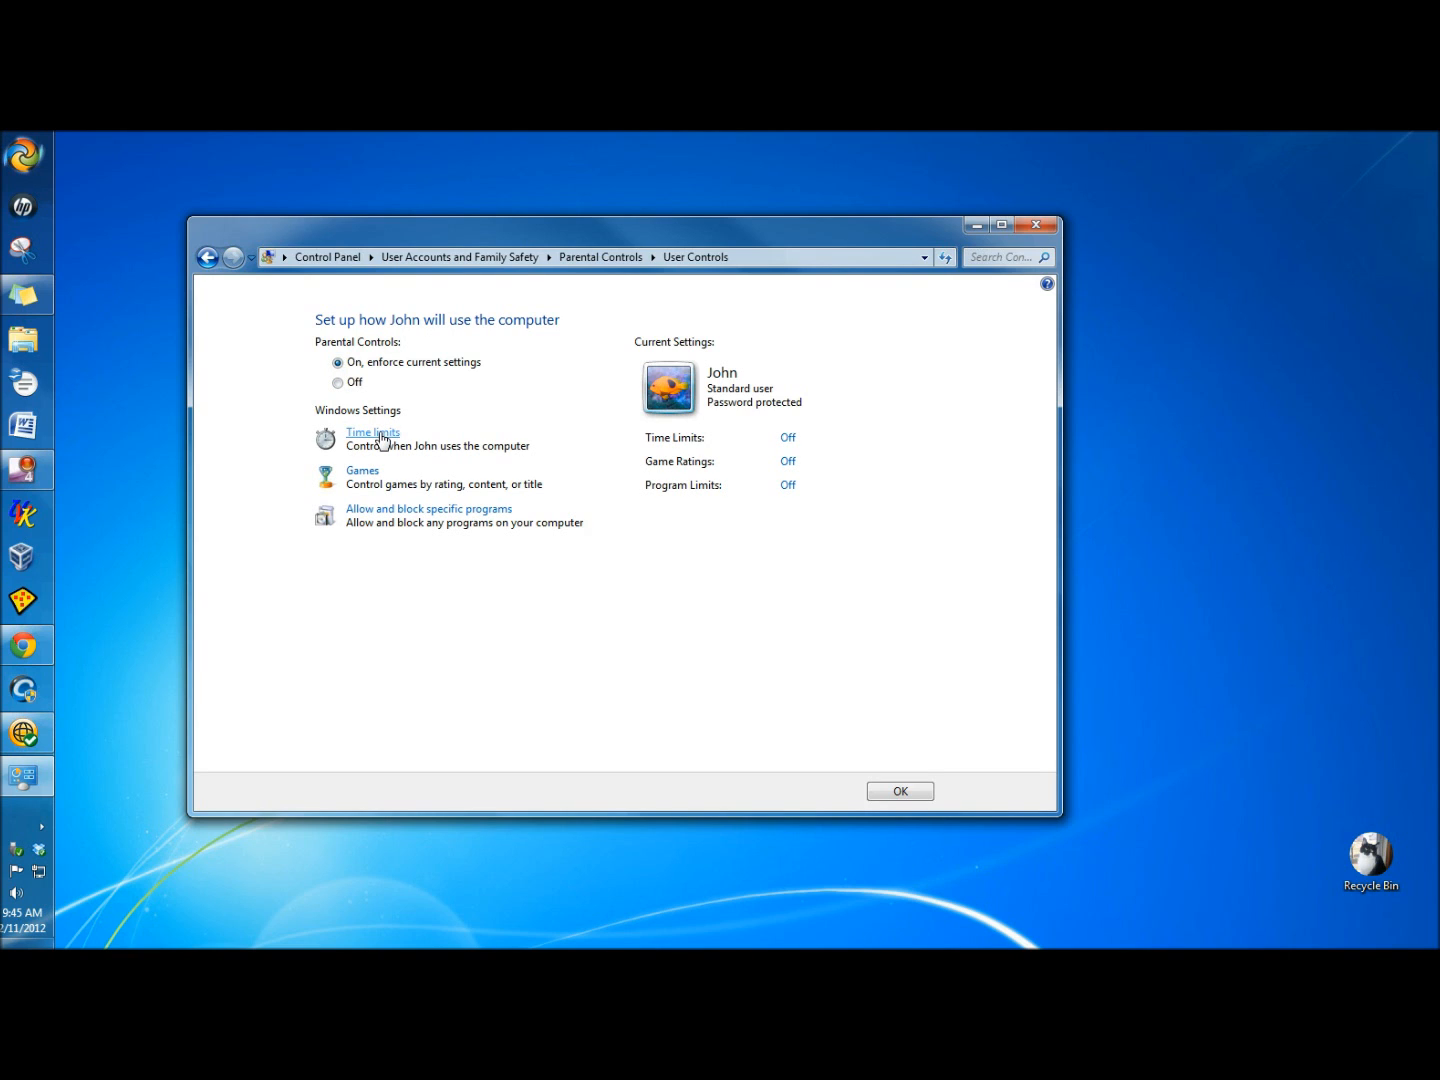
# Step: Try blocking midnight to 1 AM on every day in the account's time limits, and leave without saving
pyautogui.click(382, 434)
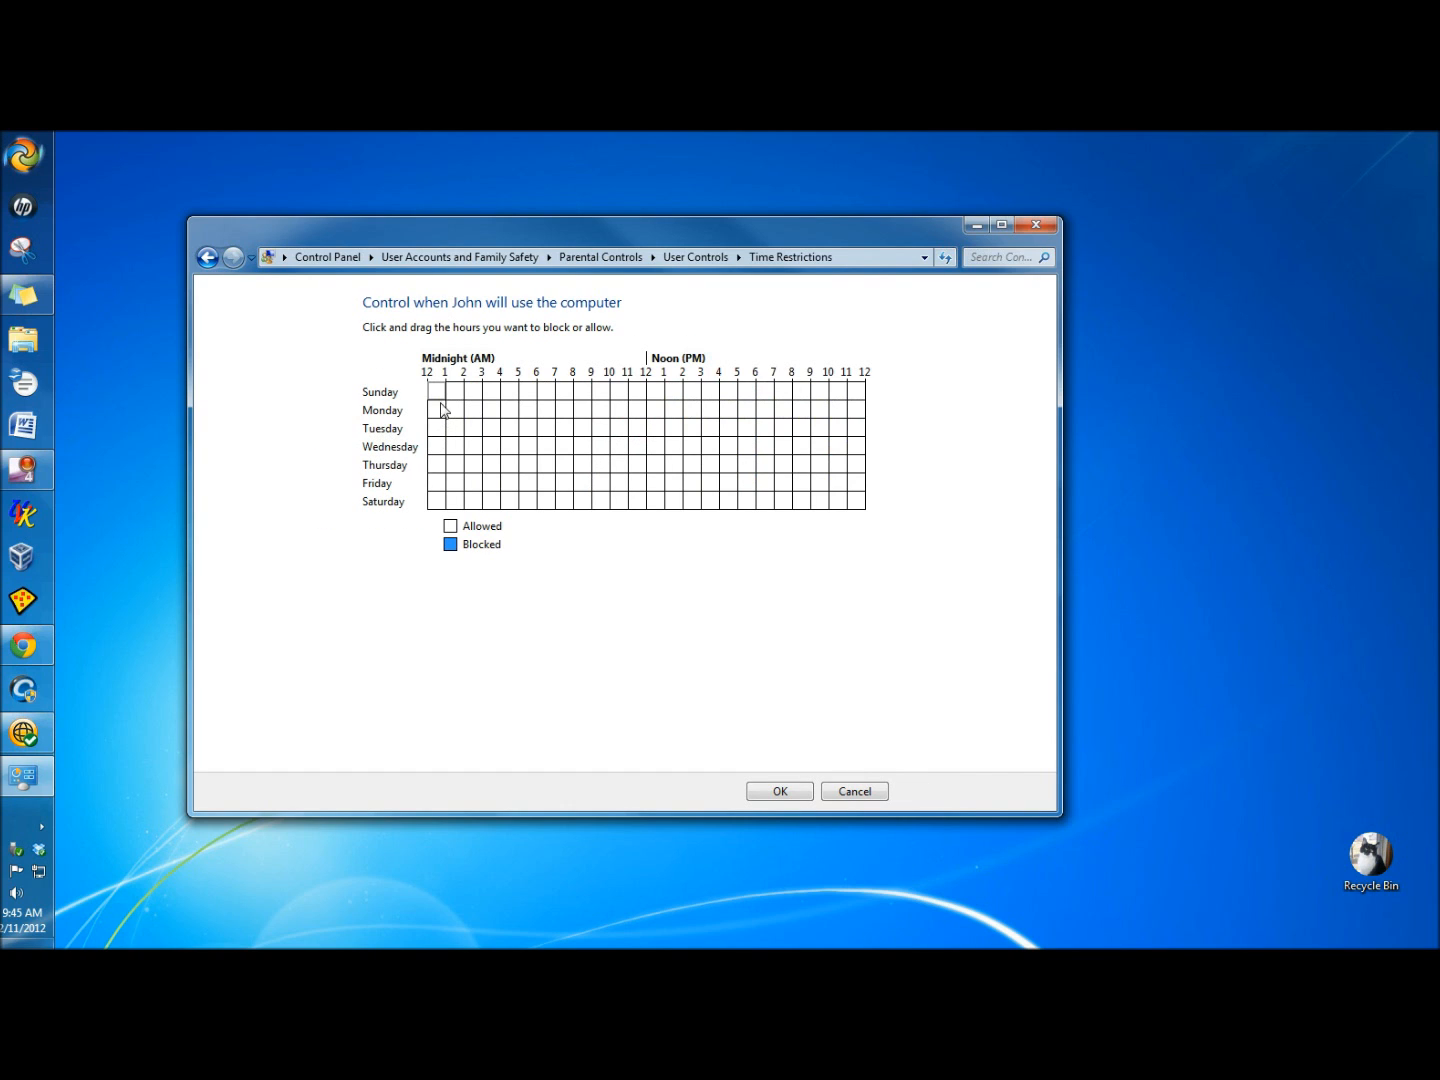
pyautogui.moveTo(437, 392)
pyautogui.mouseDown()
pyautogui.moveTo(695, 408)
pyautogui.moveTo(852, 389)
pyautogui.moveTo(443, 393)
pyautogui.moveTo(426, 483)
pyautogui.moveTo(431, 384)
pyautogui.mouseUp()
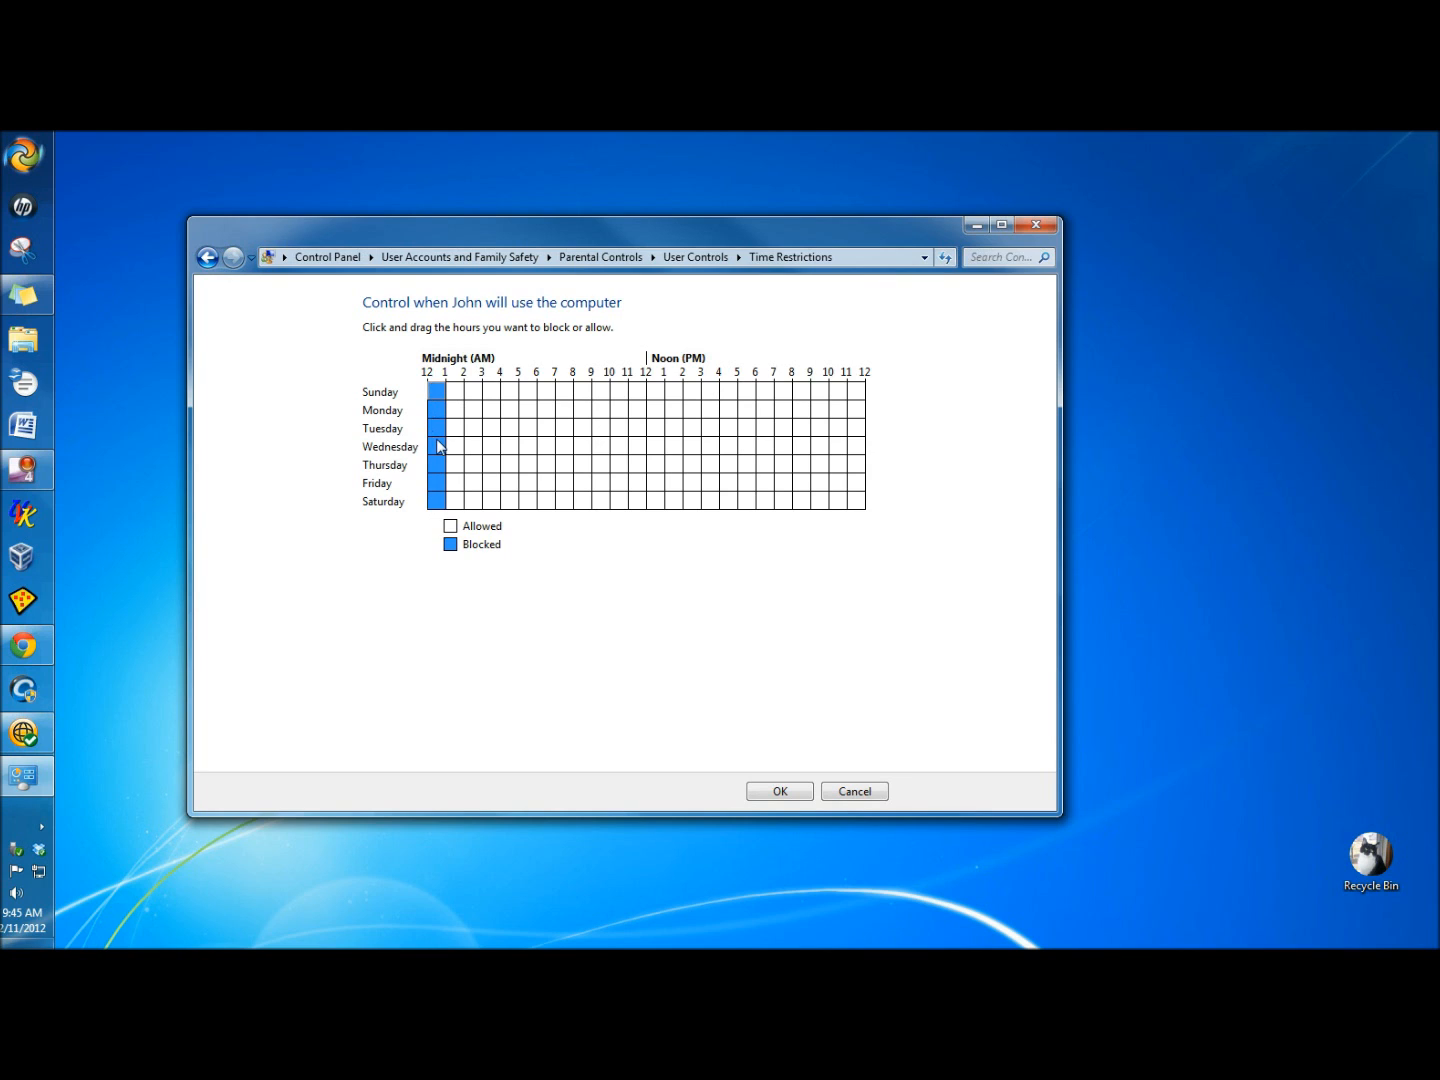
pyautogui.click(207, 258)
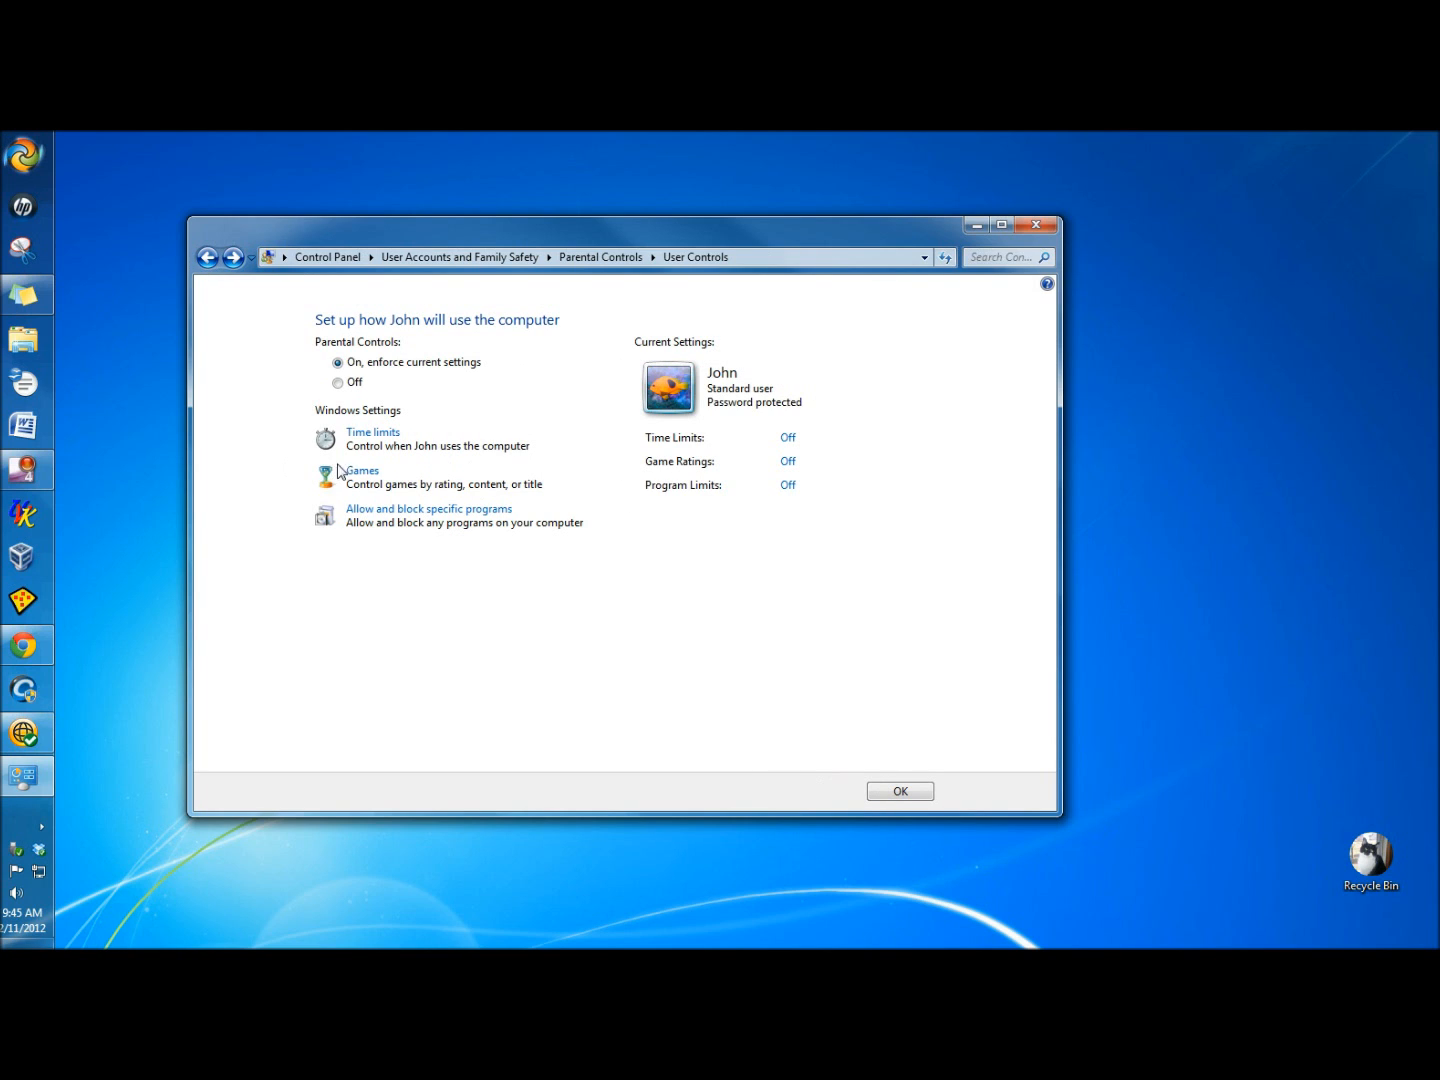
# Step: Examine the account's game ratings settings, including the ESRB rating levels and the content types that can be blocked
pyautogui.click(362, 479)
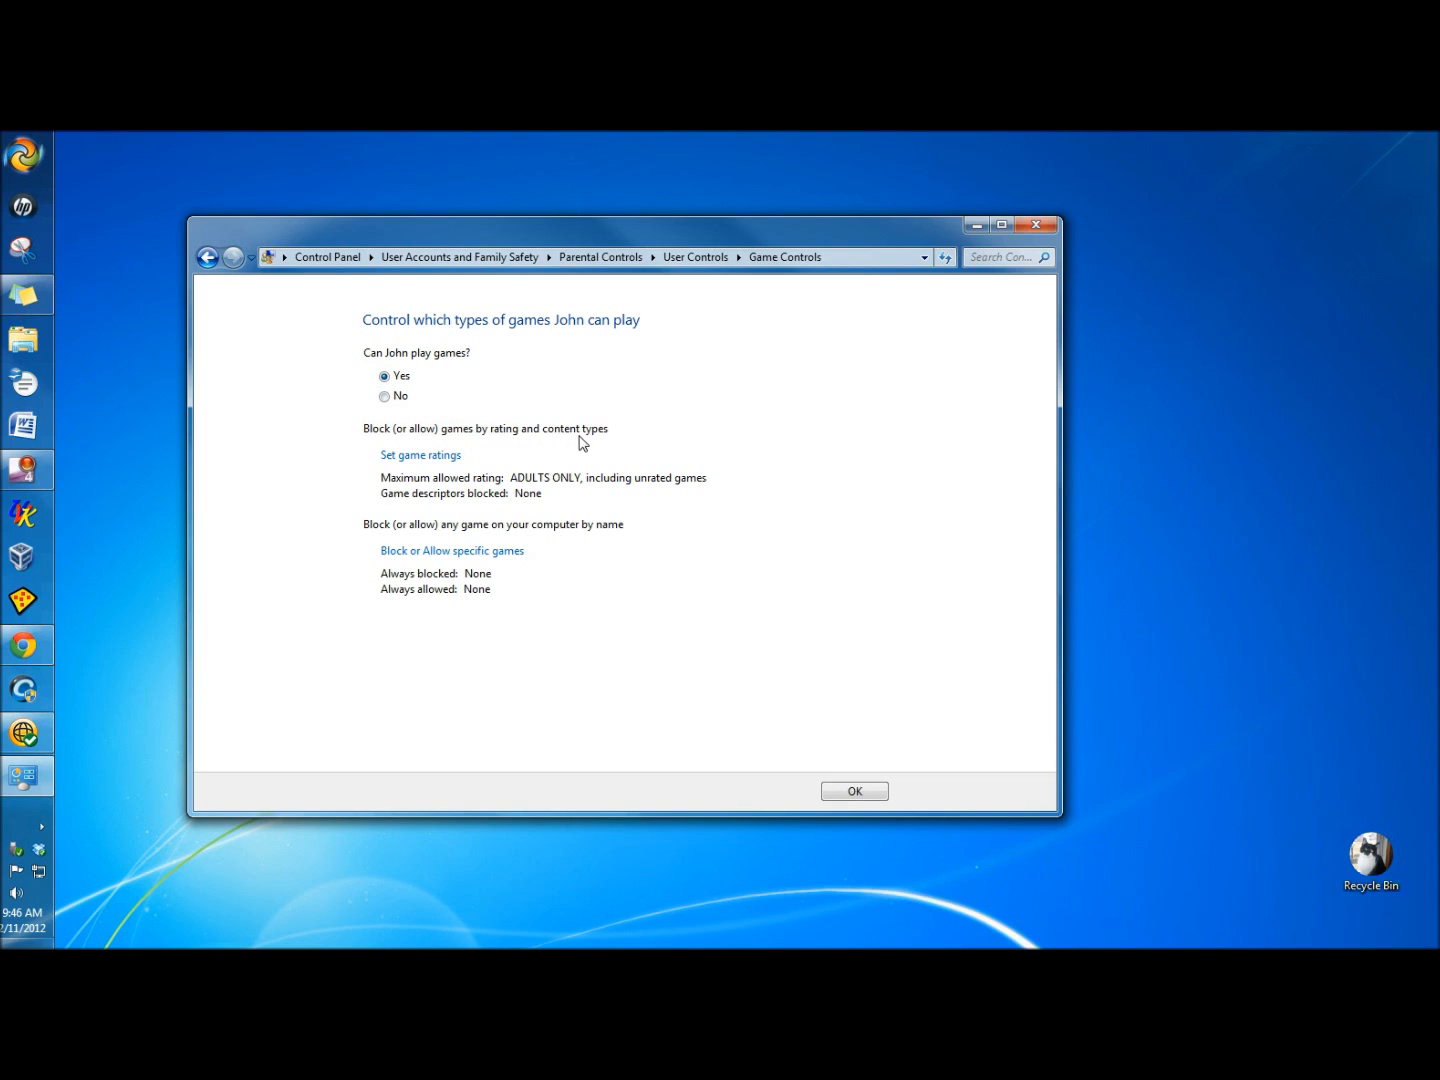
pyautogui.click(417, 458)
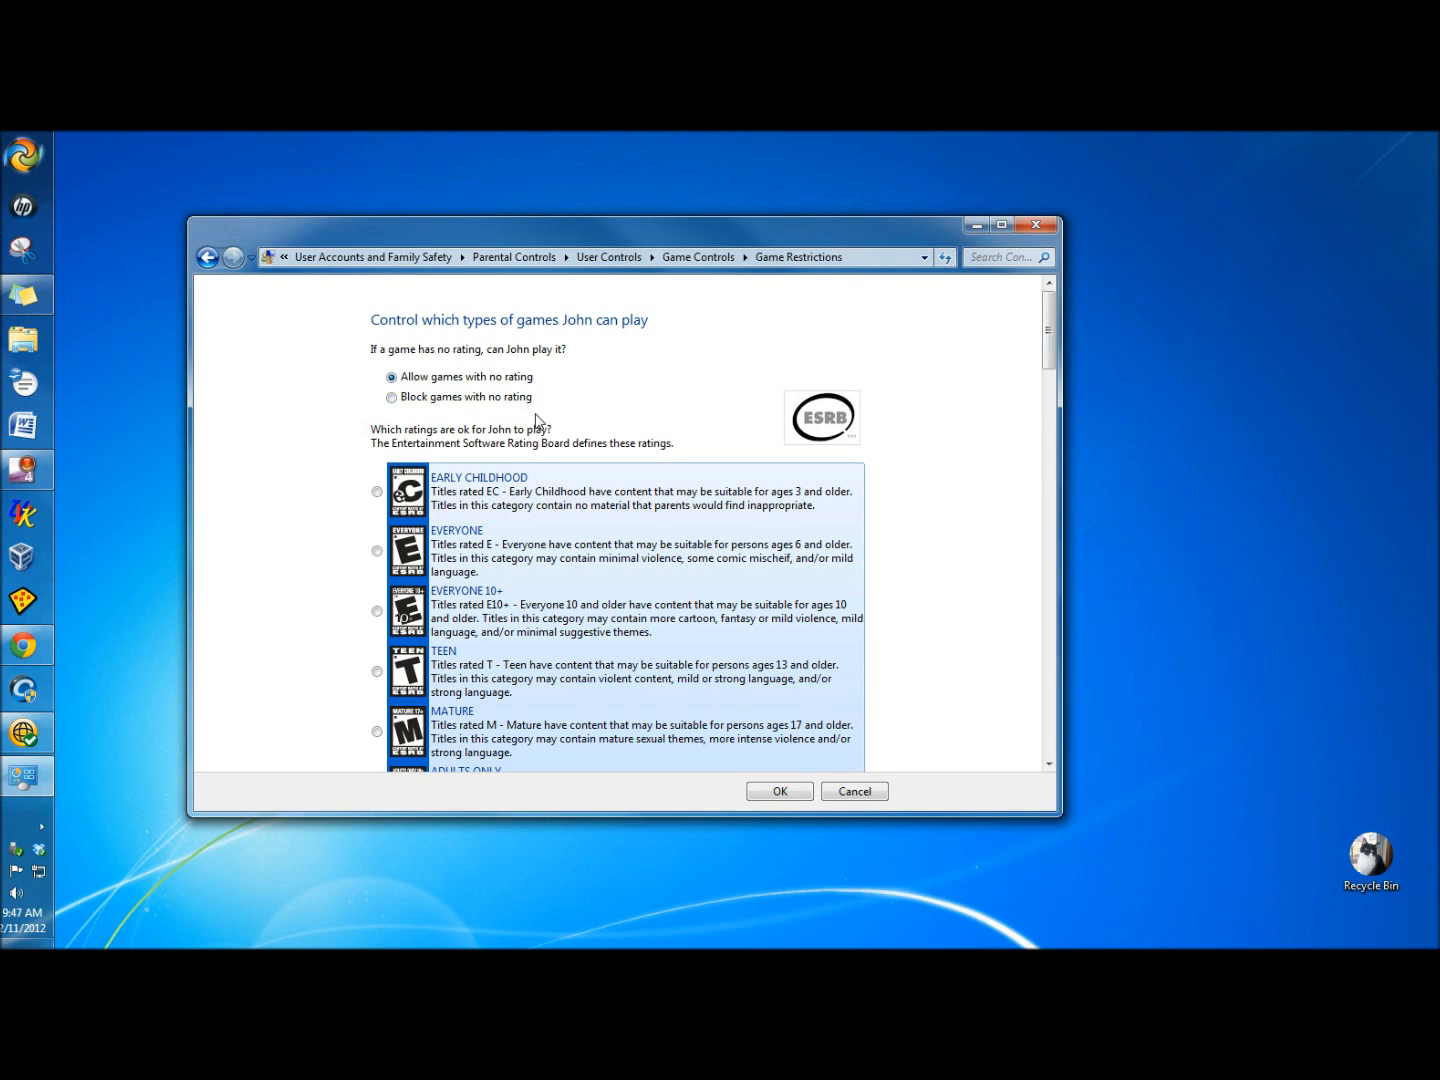
pyautogui.scroll(-1, 375, 411)
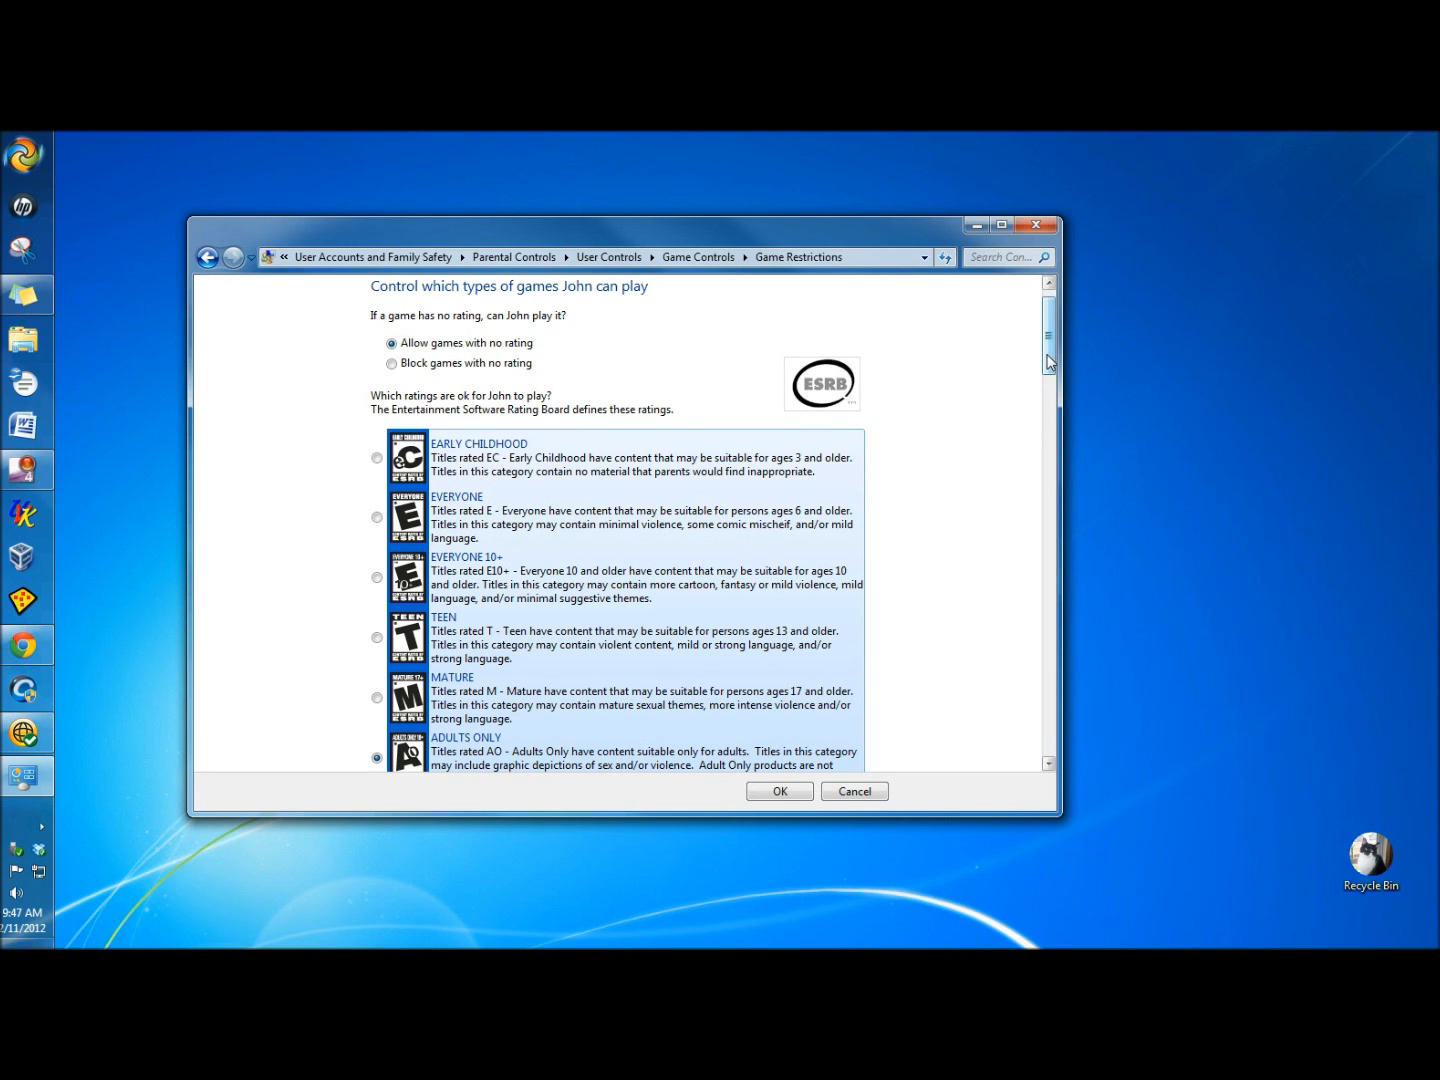
pyautogui.scroll(-6, 1047, 365)
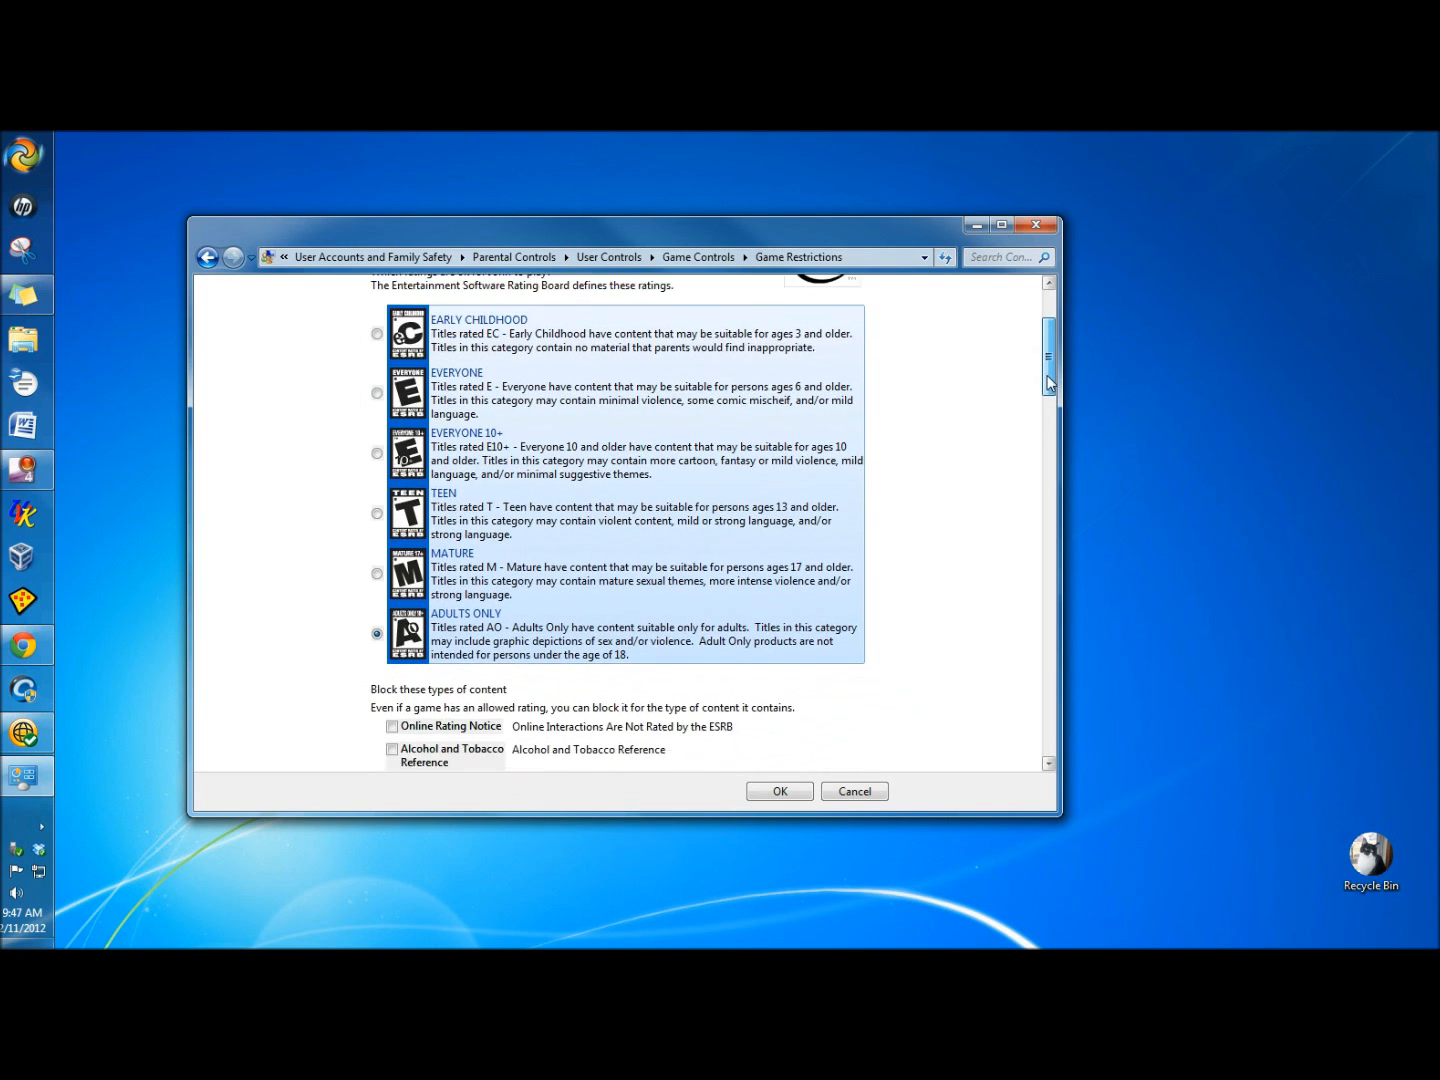
pyautogui.scroll(-6, 1046, 376)
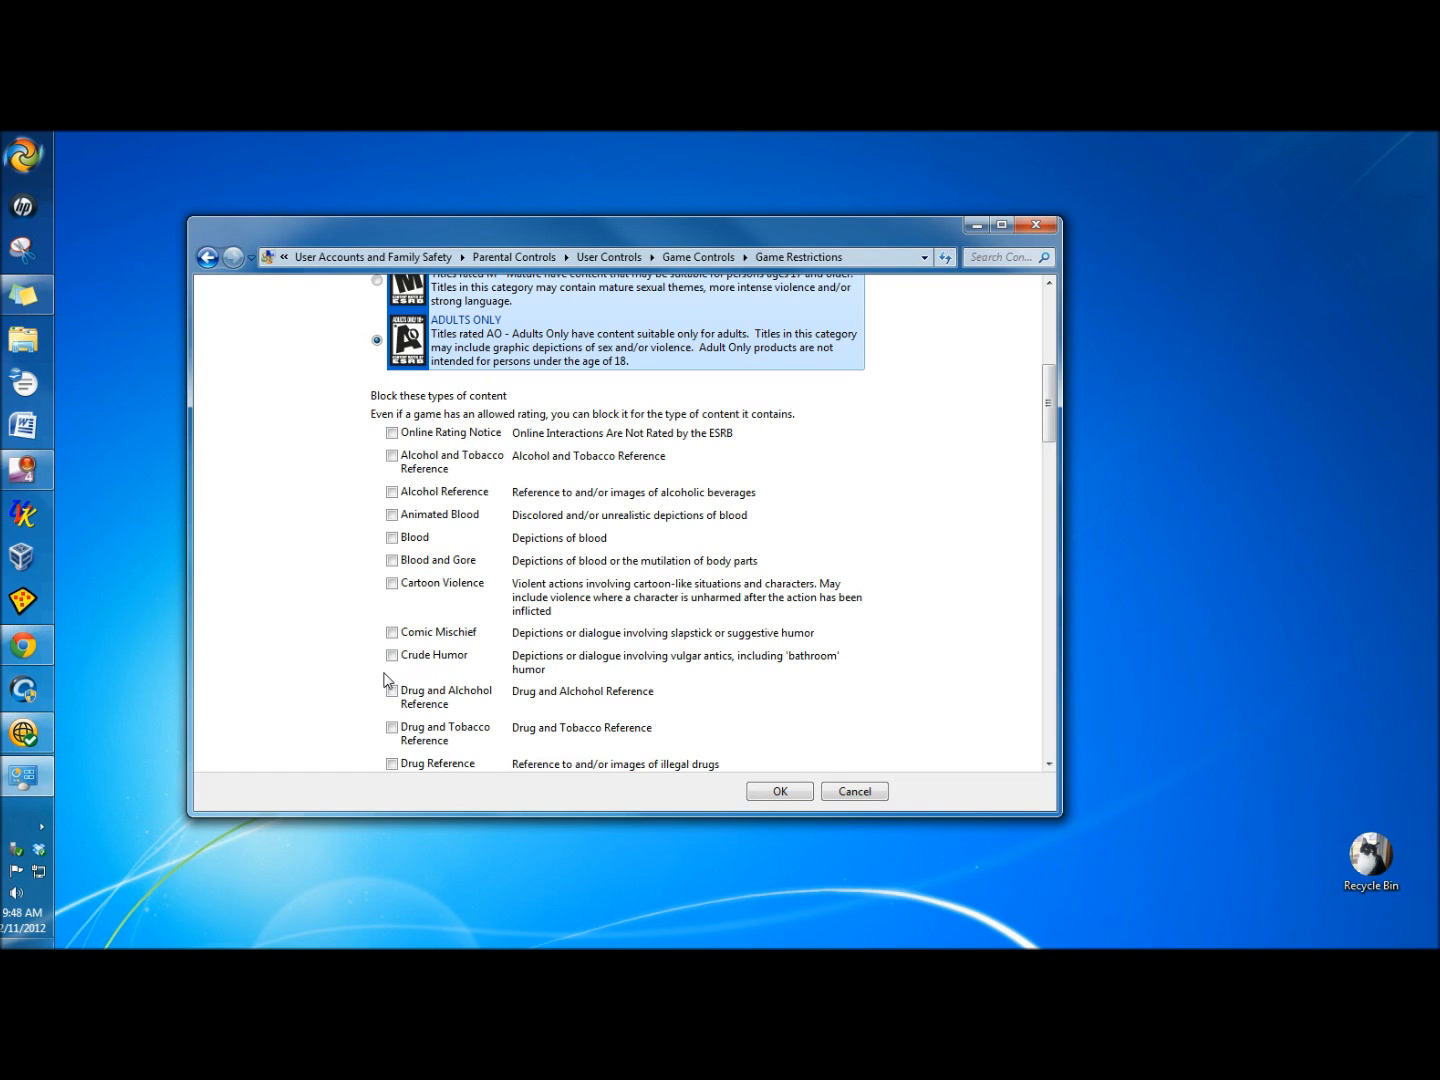
pyautogui.moveTo(1048, 431); pyautogui.dragTo(1045, 343)
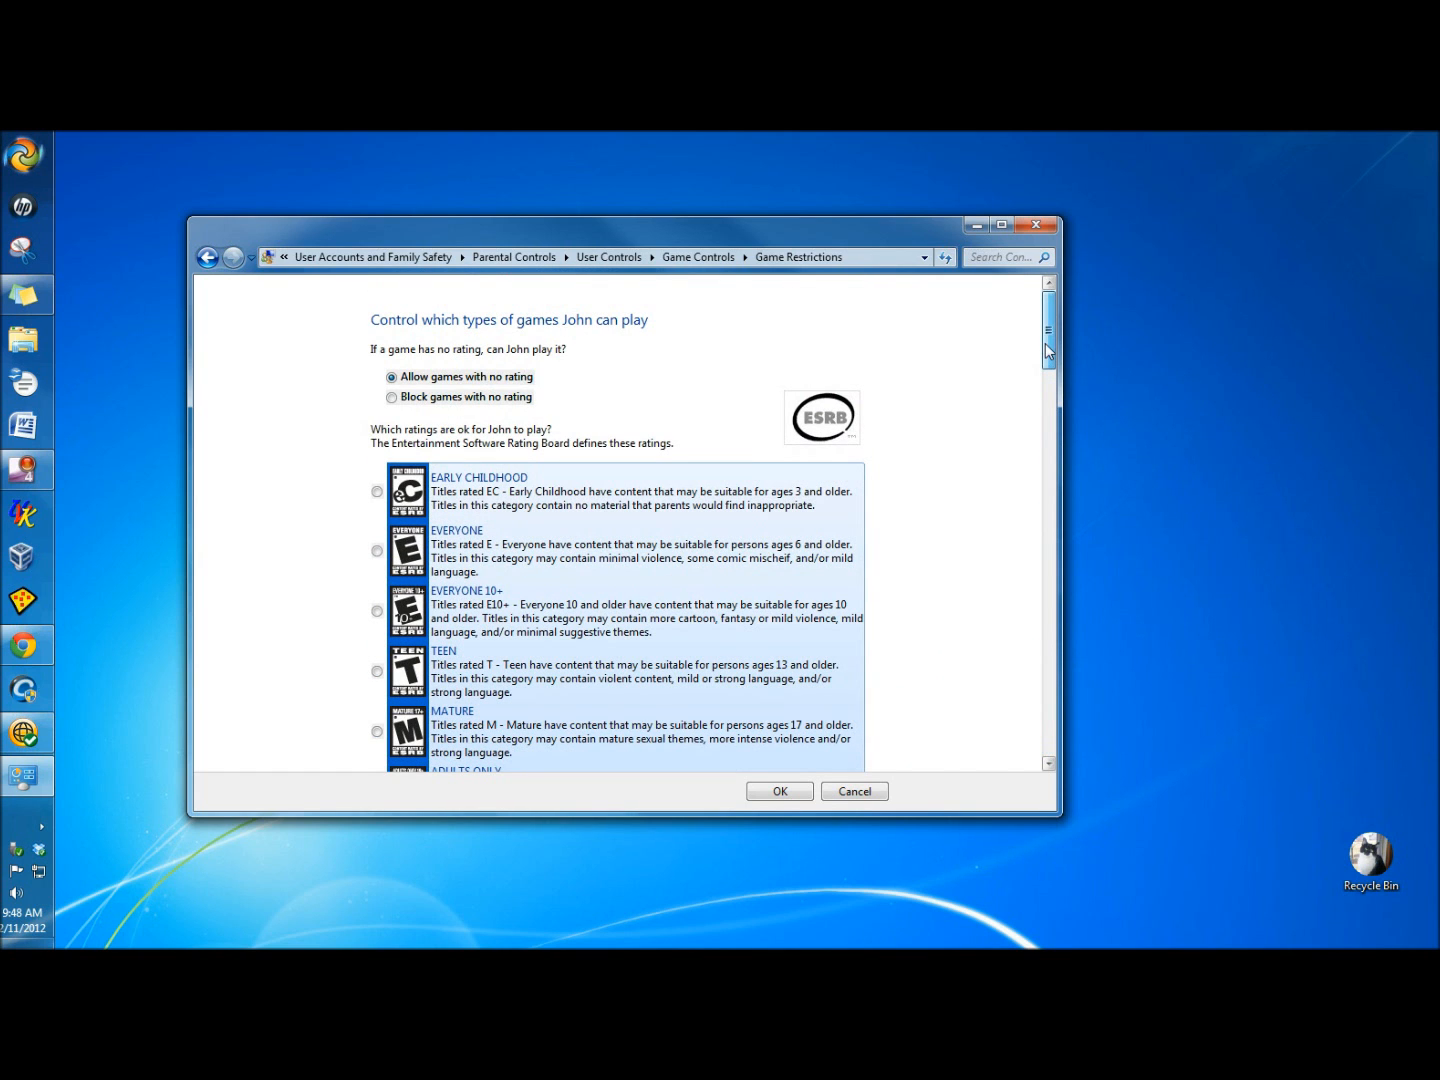
pyautogui.click(205, 258)
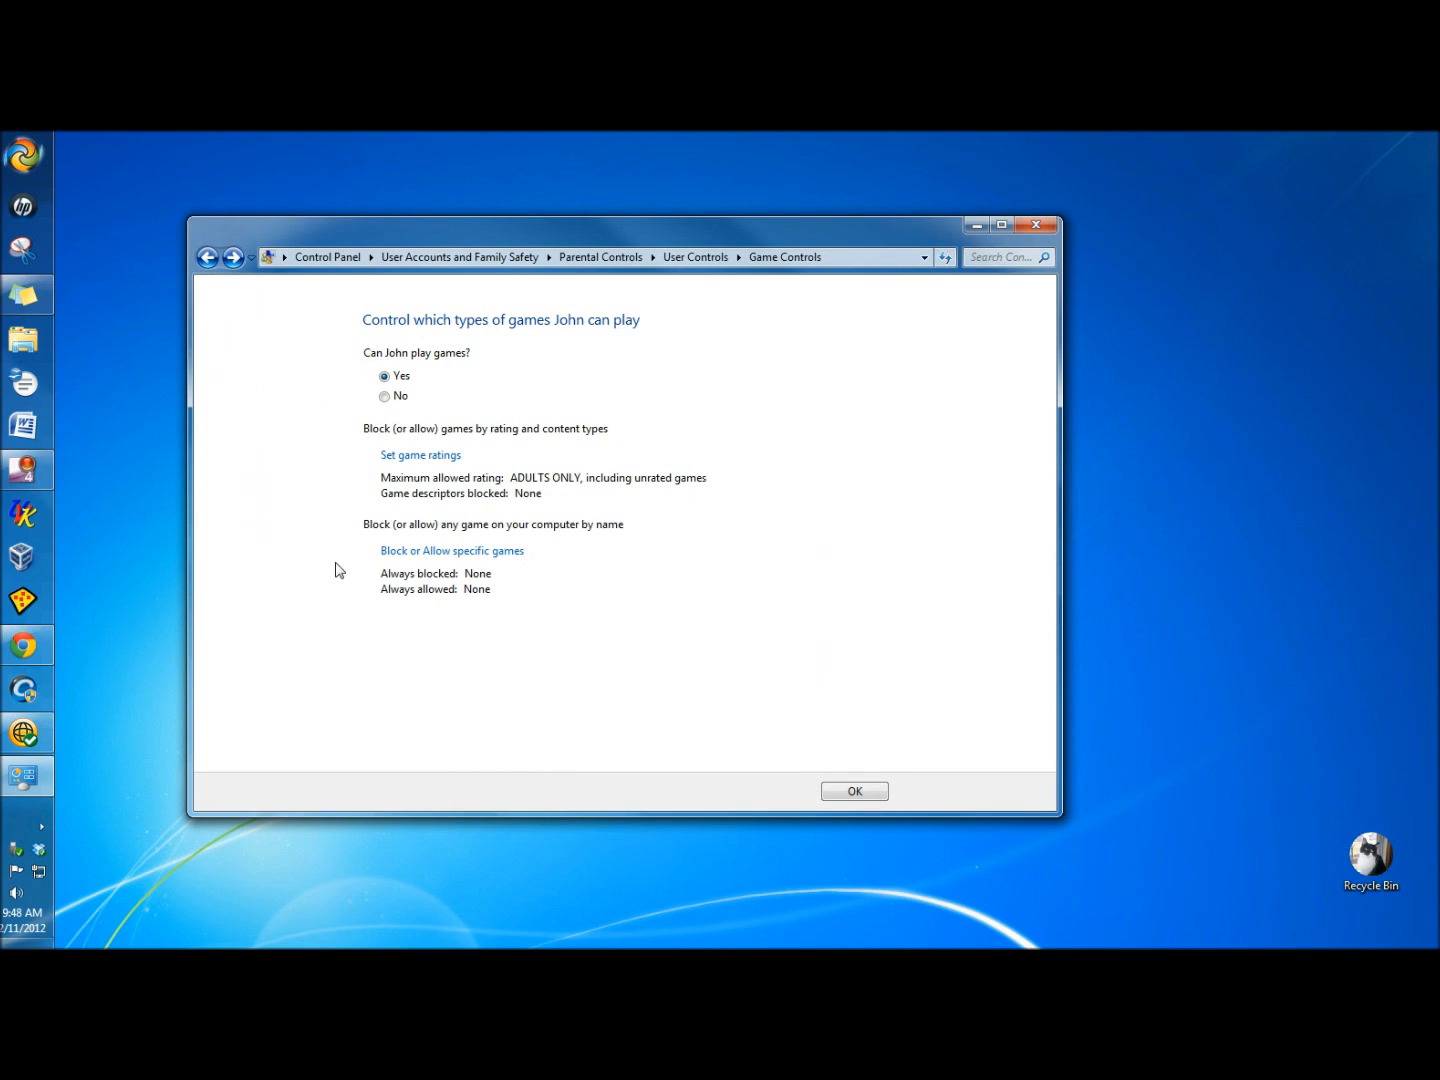
# Step: Examine the list of specific games that can be allowed or blocked for the account, and return to its parental control settings
pyautogui.click(471, 553)
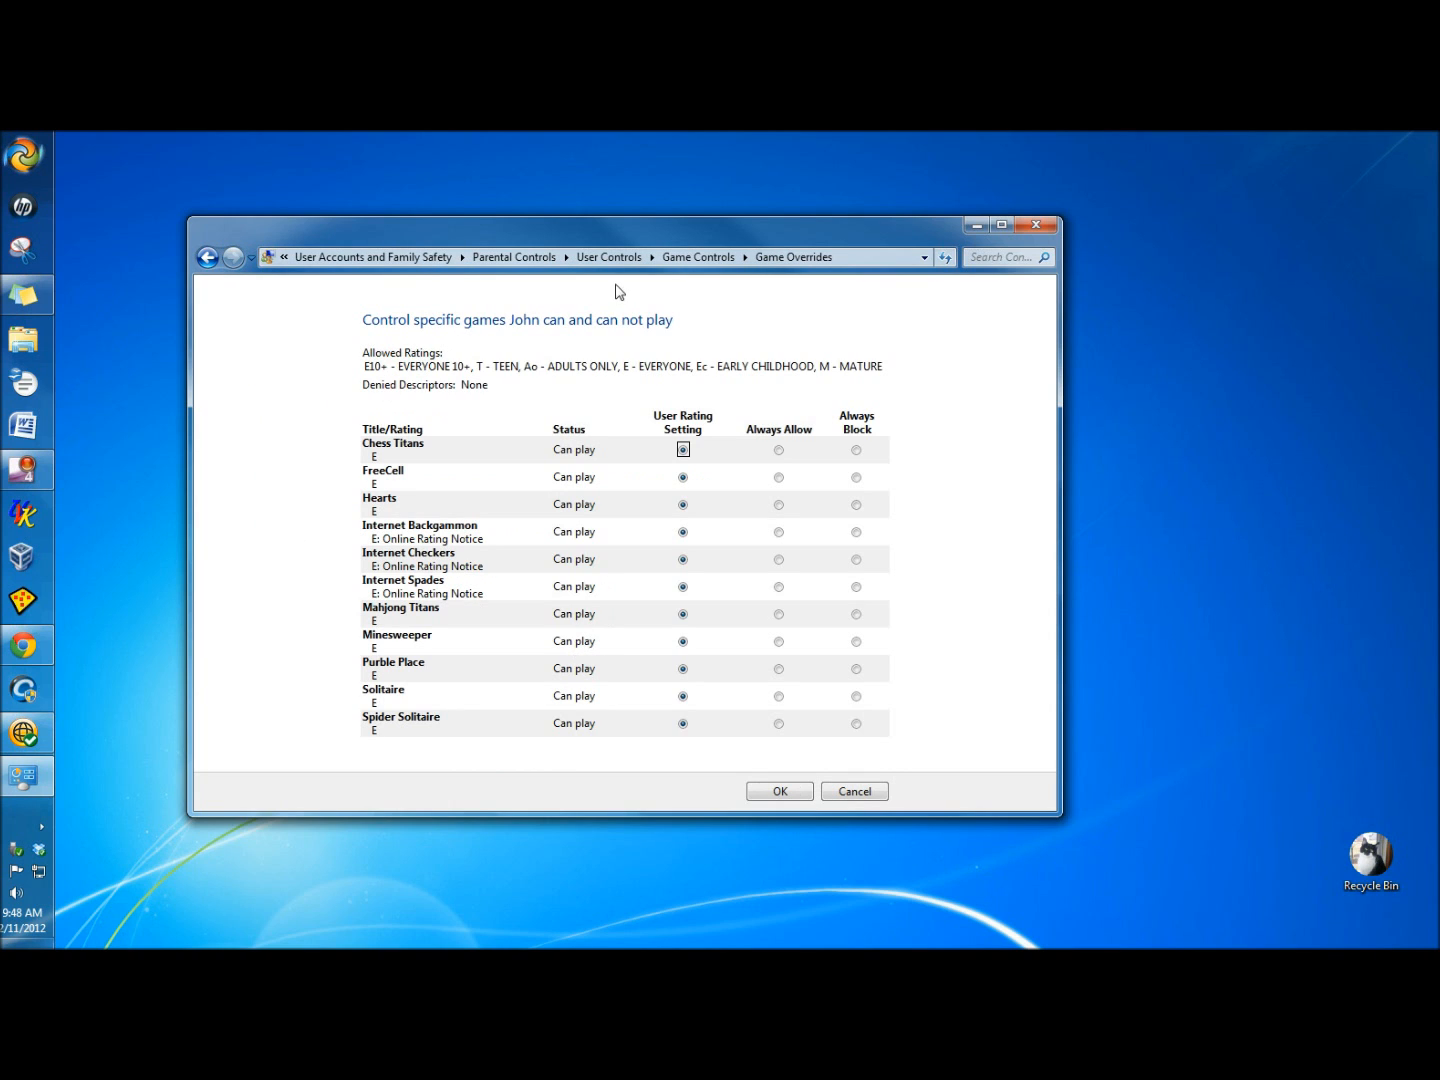
pyautogui.moveTo(620, 230); pyautogui.dragTo(703, 171)
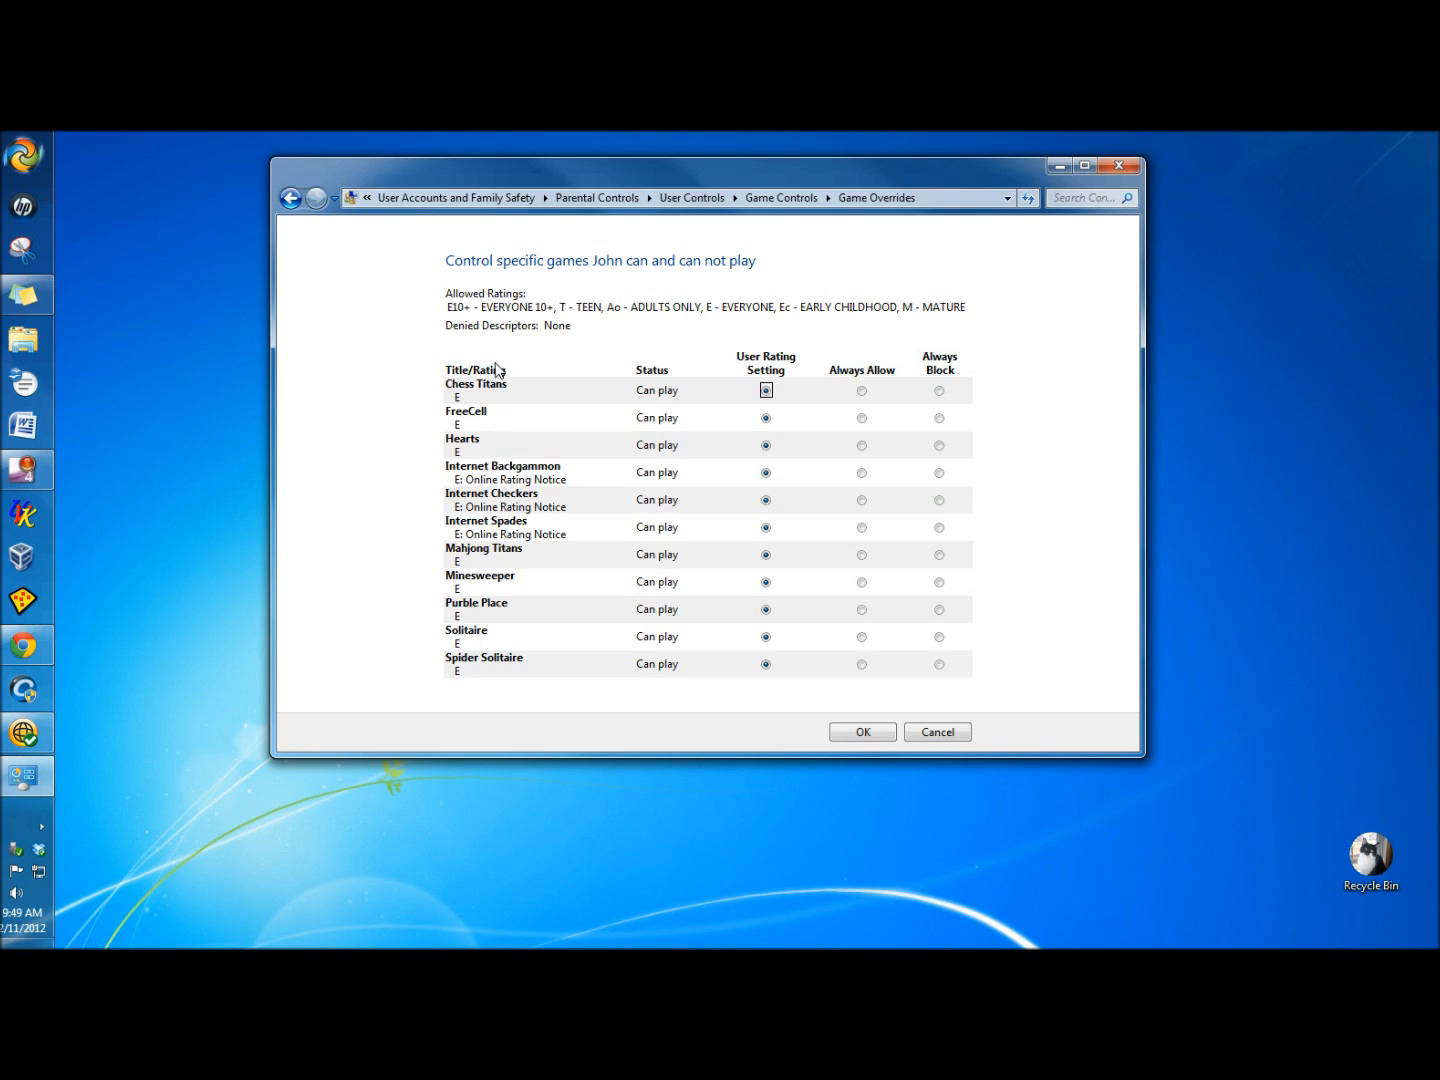
pyautogui.click(291, 198)
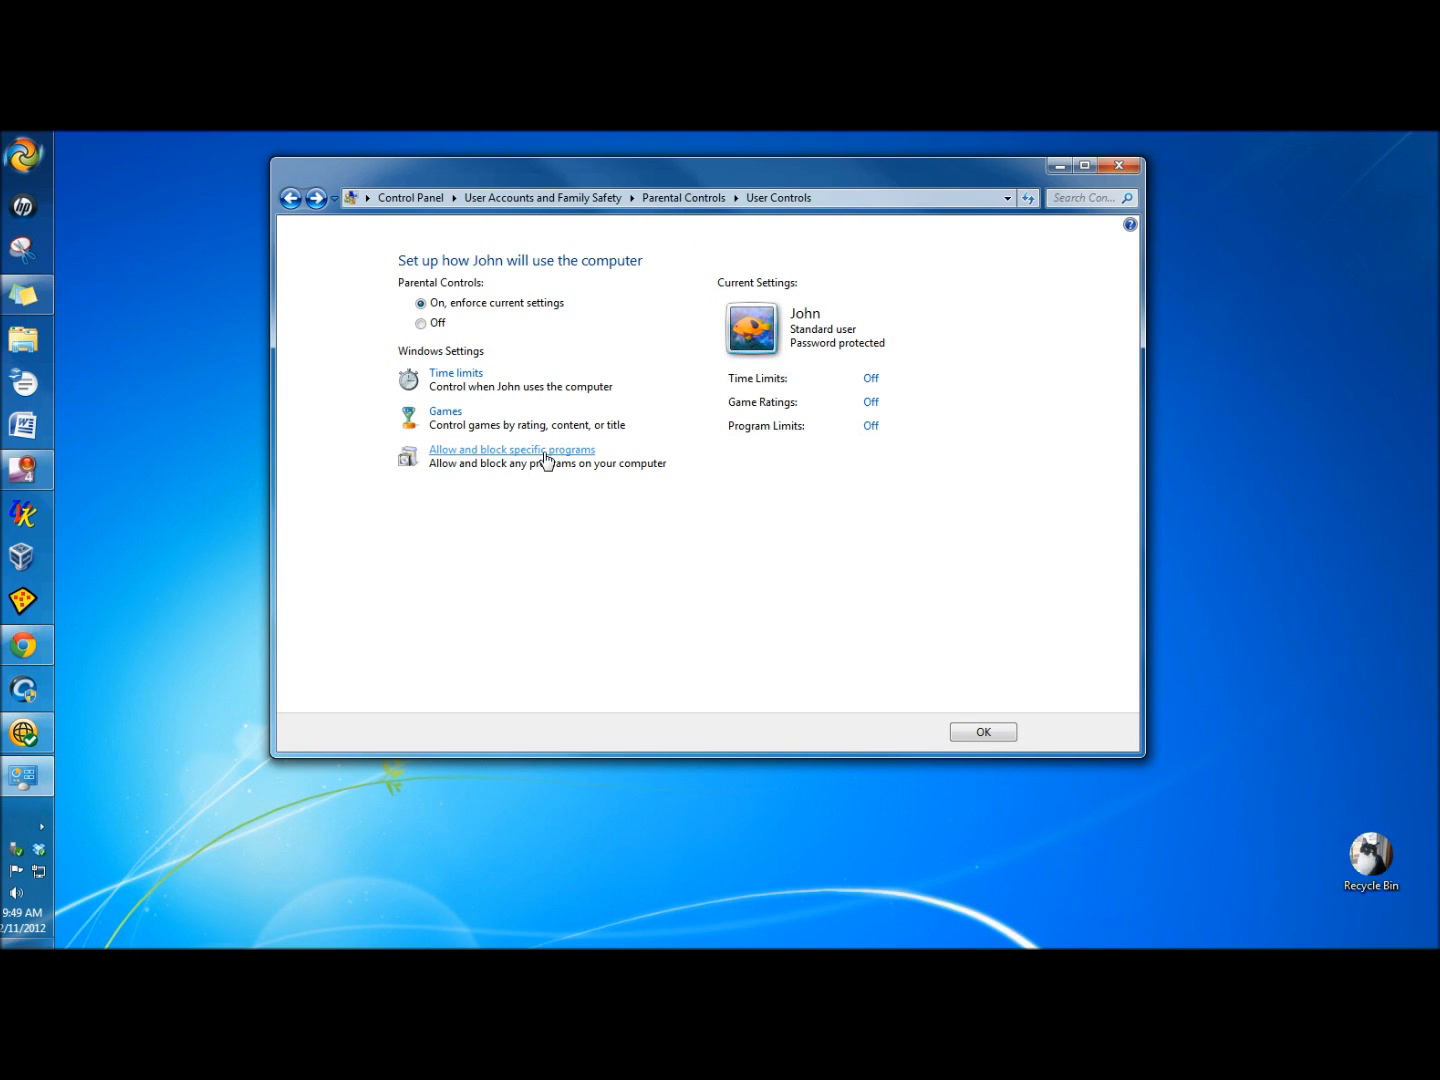
# Step: Accept the application restrictions with the account able to use all programs, and return to the Parental Controls user list
pyautogui.click(545, 452)
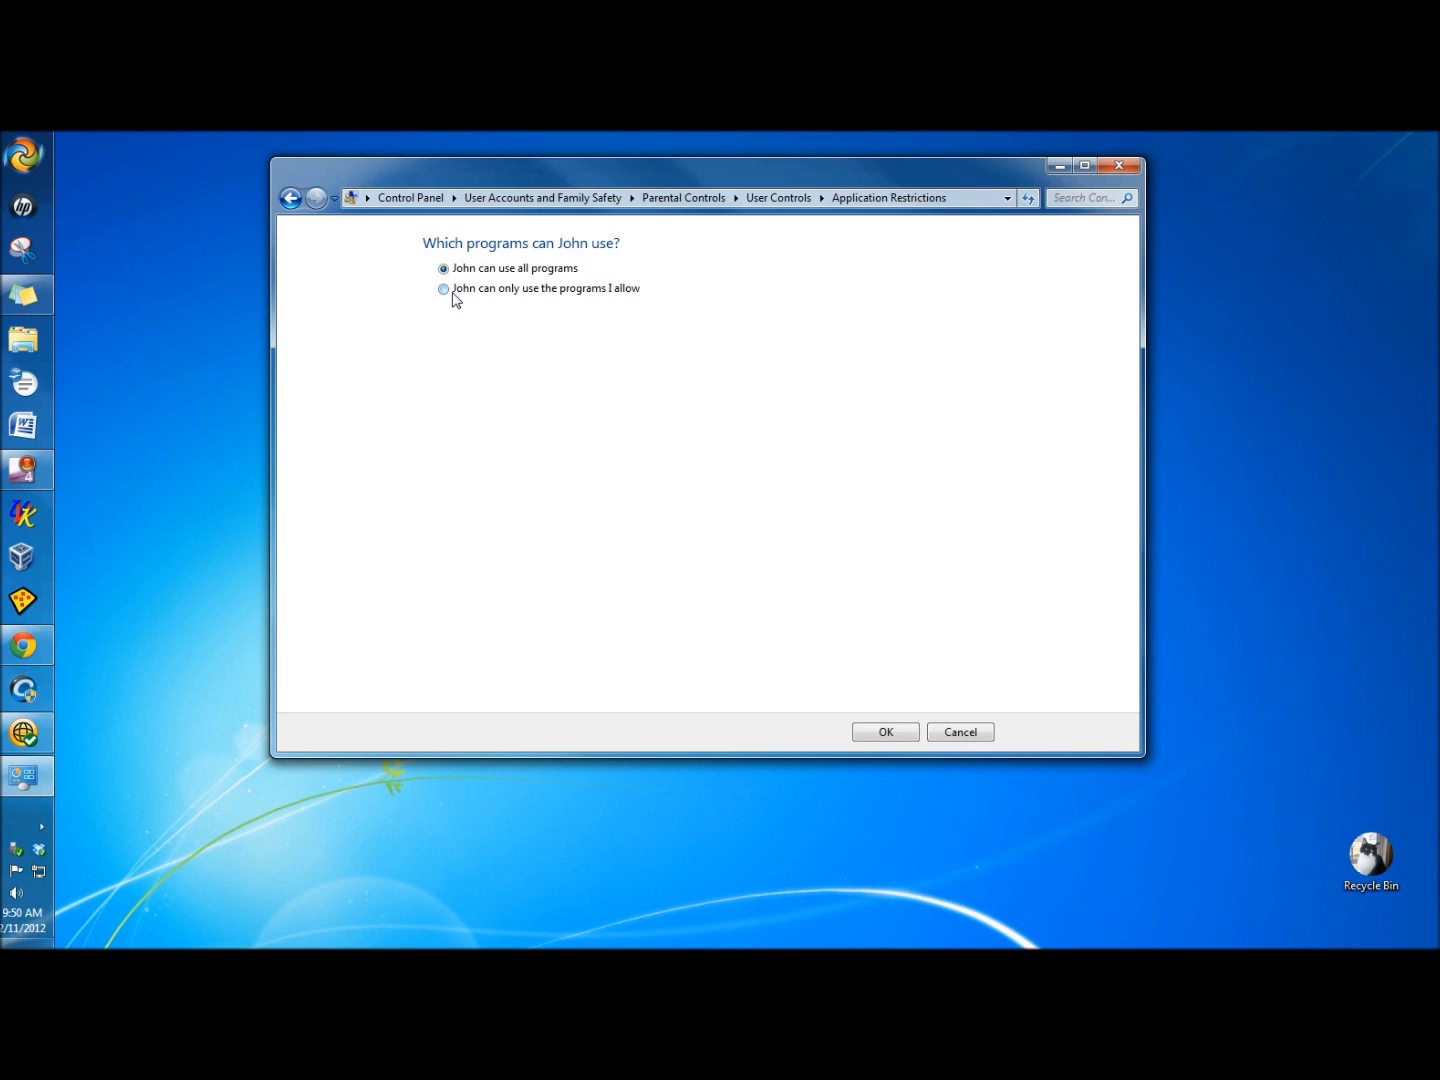
pyautogui.click(885, 733)
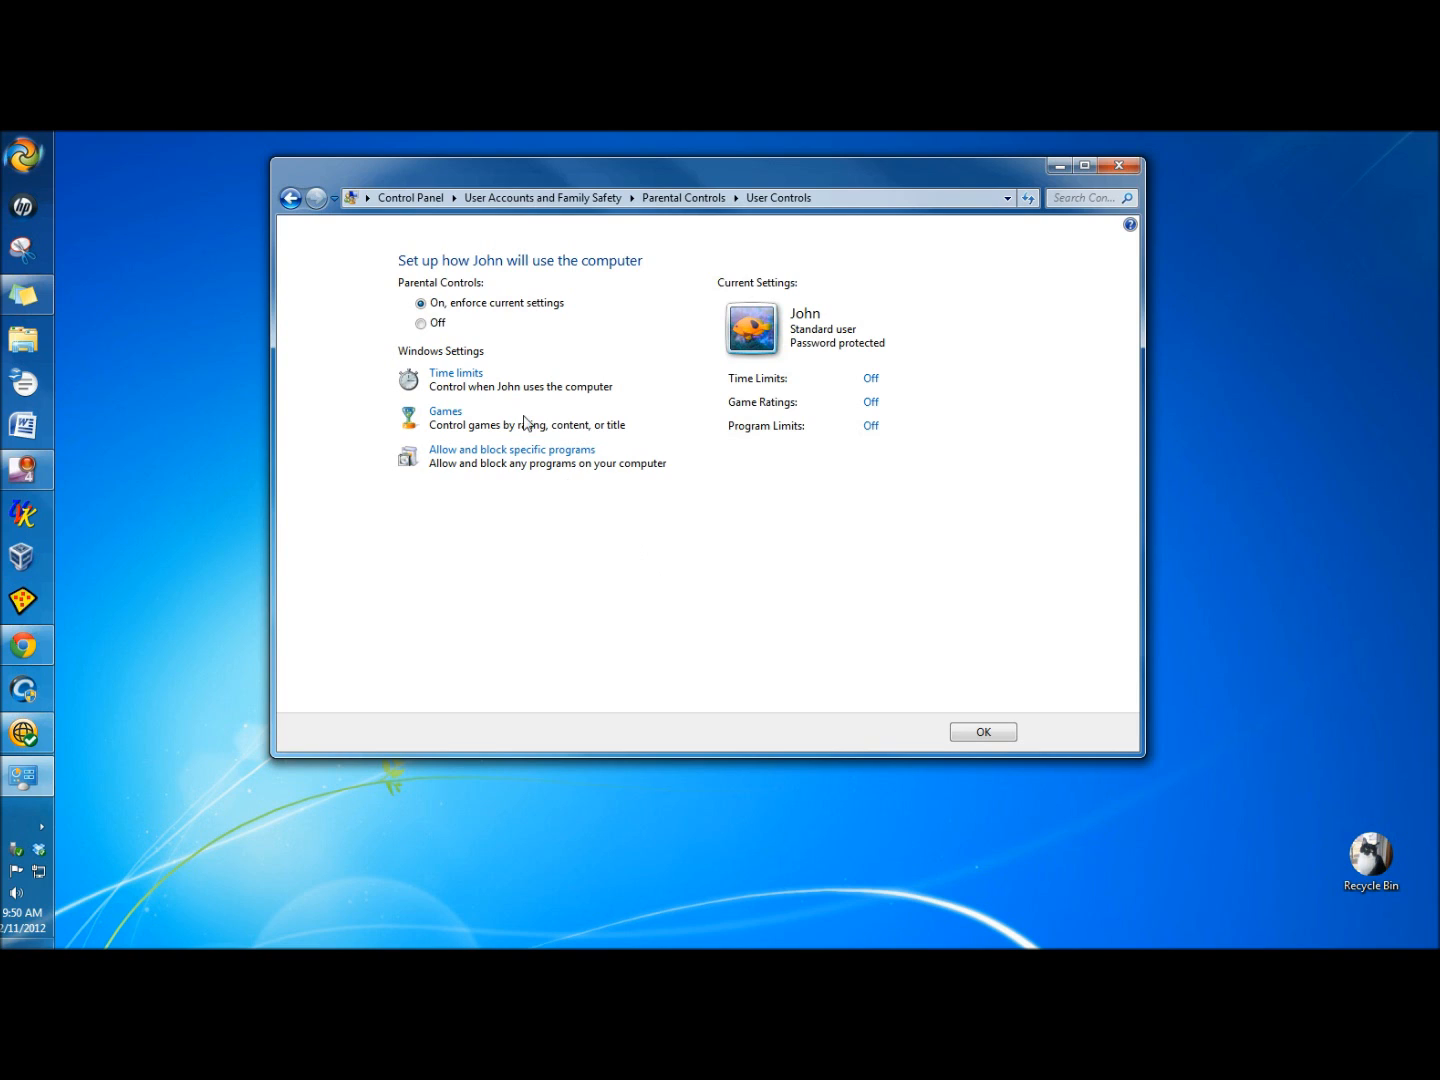
pyautogui.click(291, 199)
pyautogui.click(291, 202)
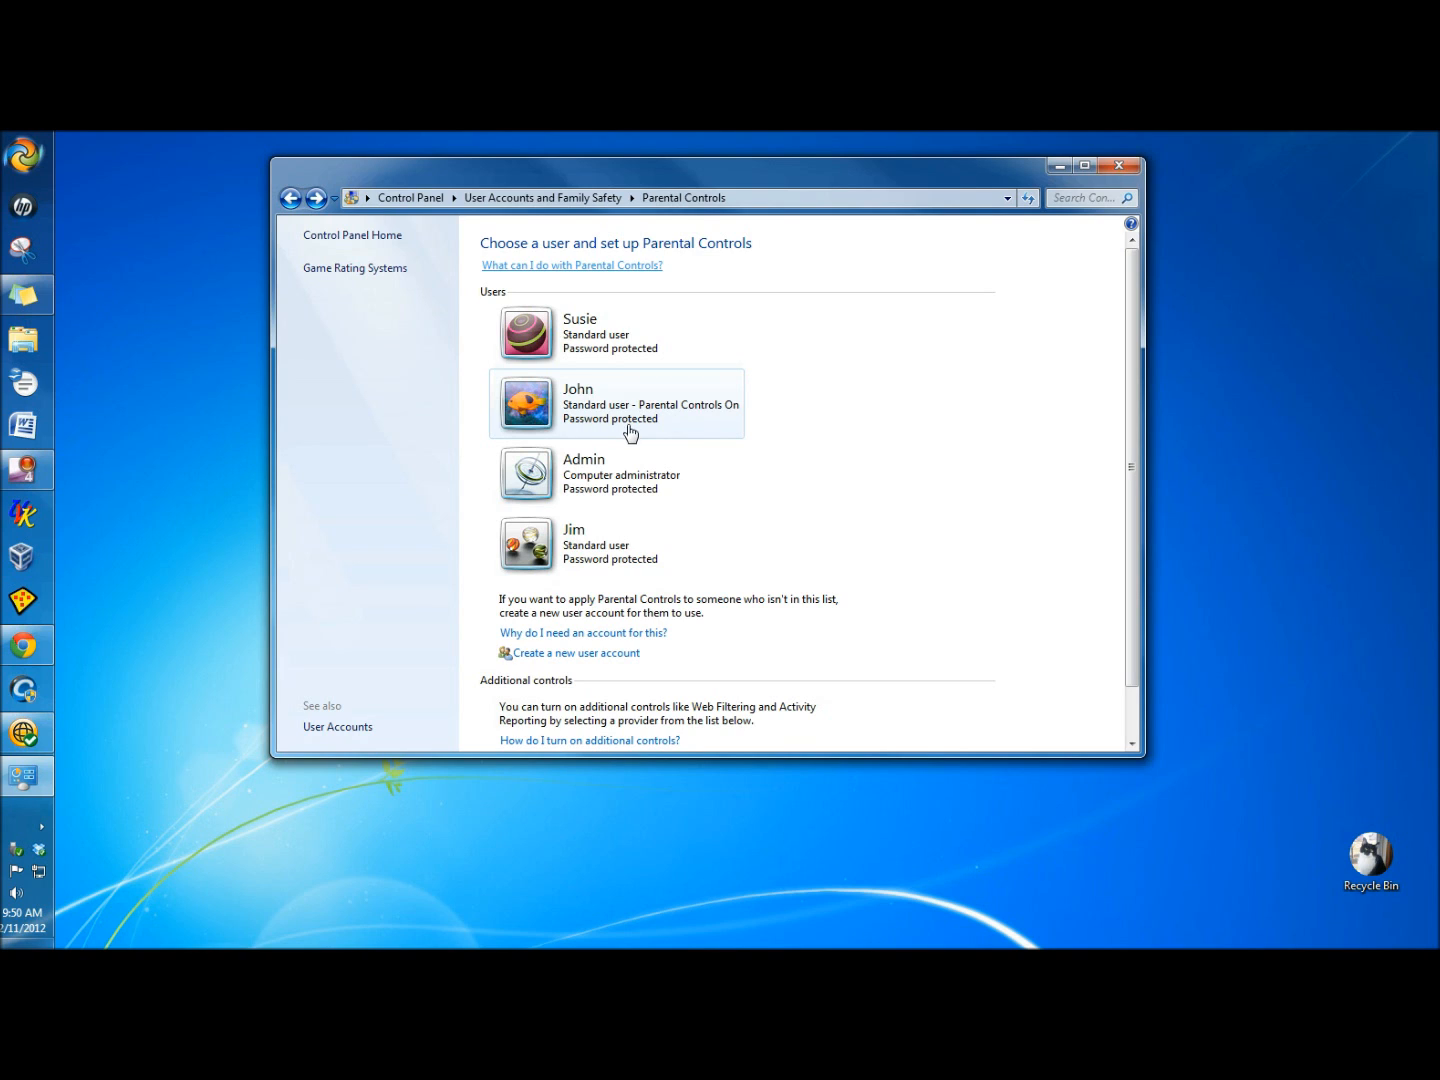
# Step: Delete the new standard user account with the fish picture together with its files
pyautogui.click(290, 202)
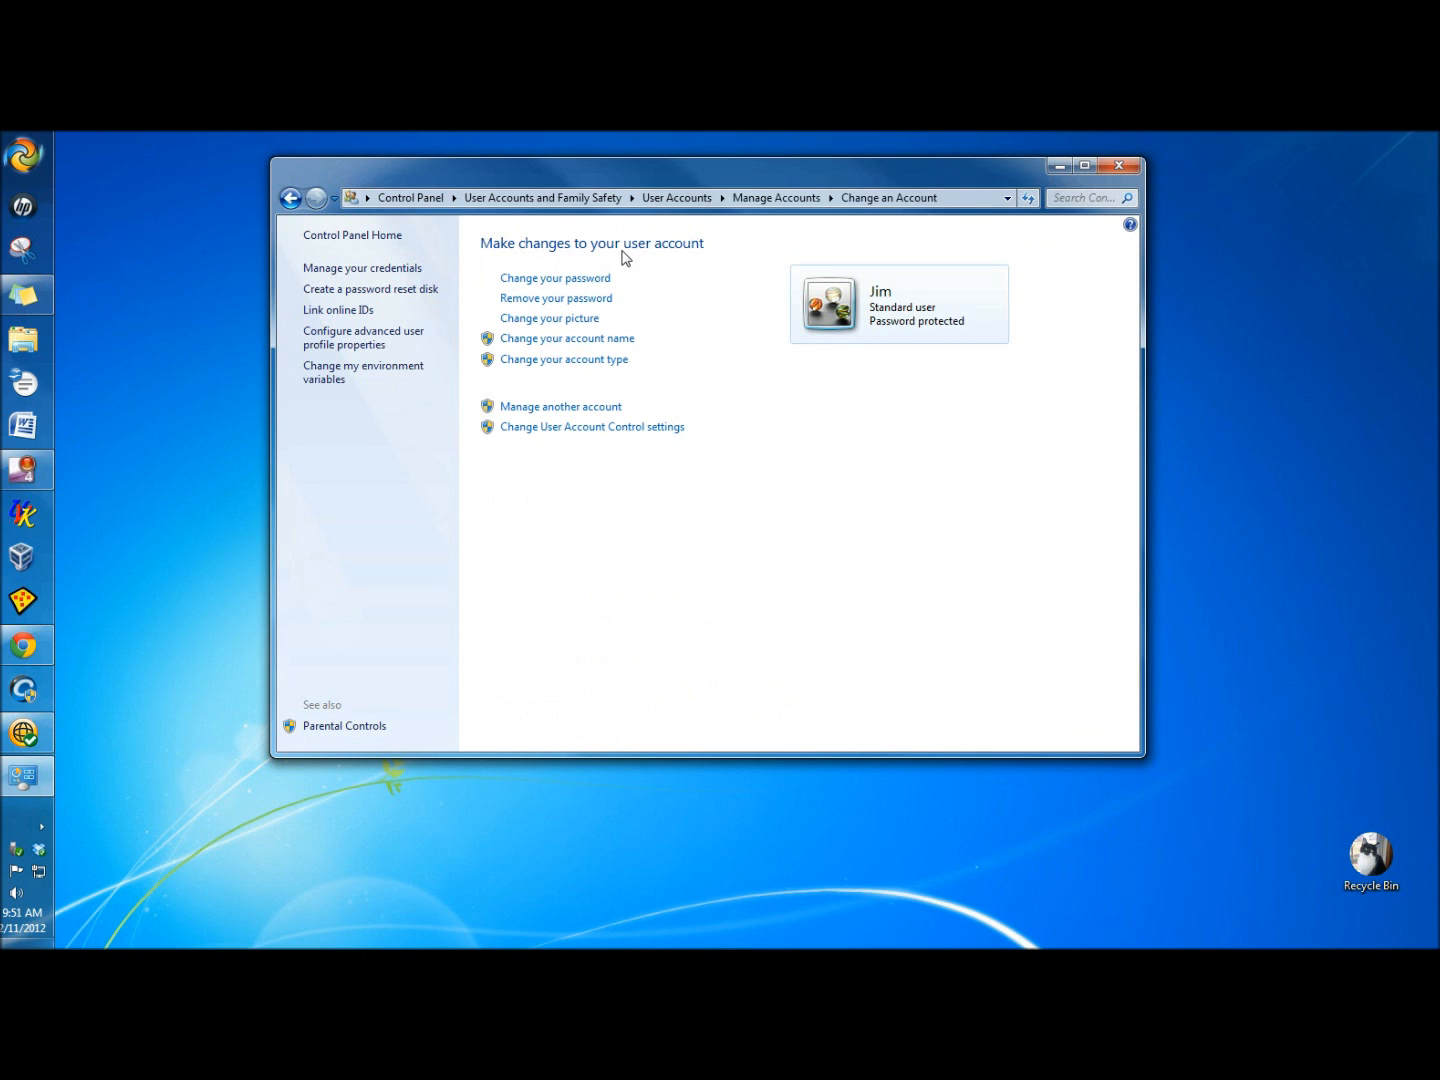
pyautogui.click(587, 409)
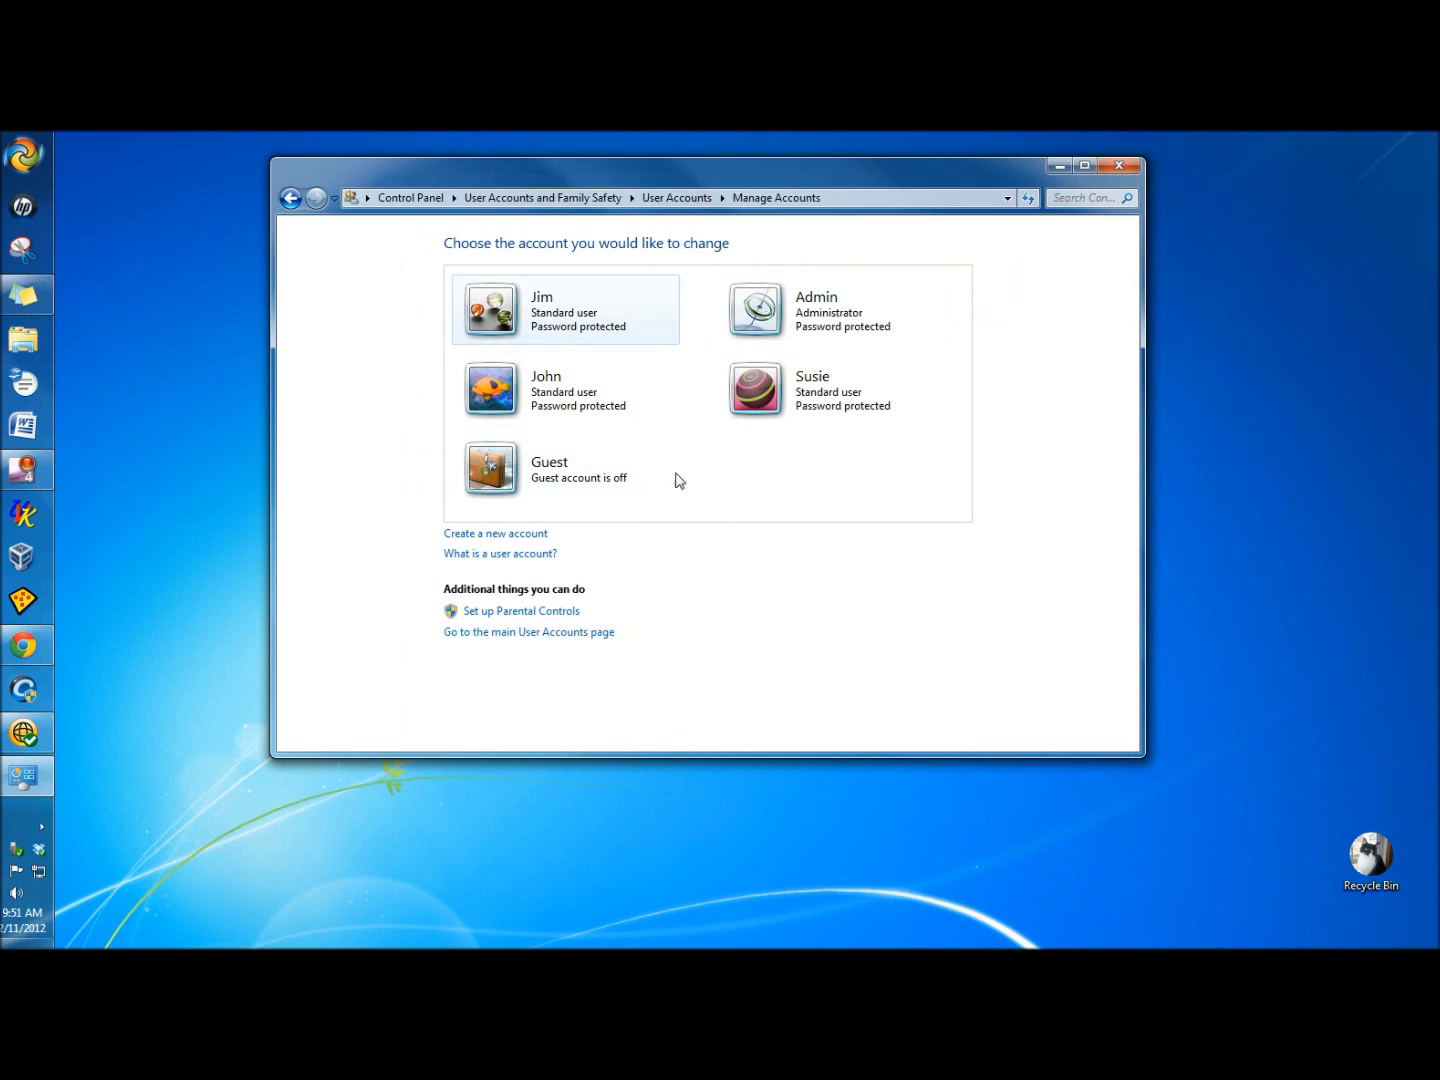
pyautogui.click(589, 395)
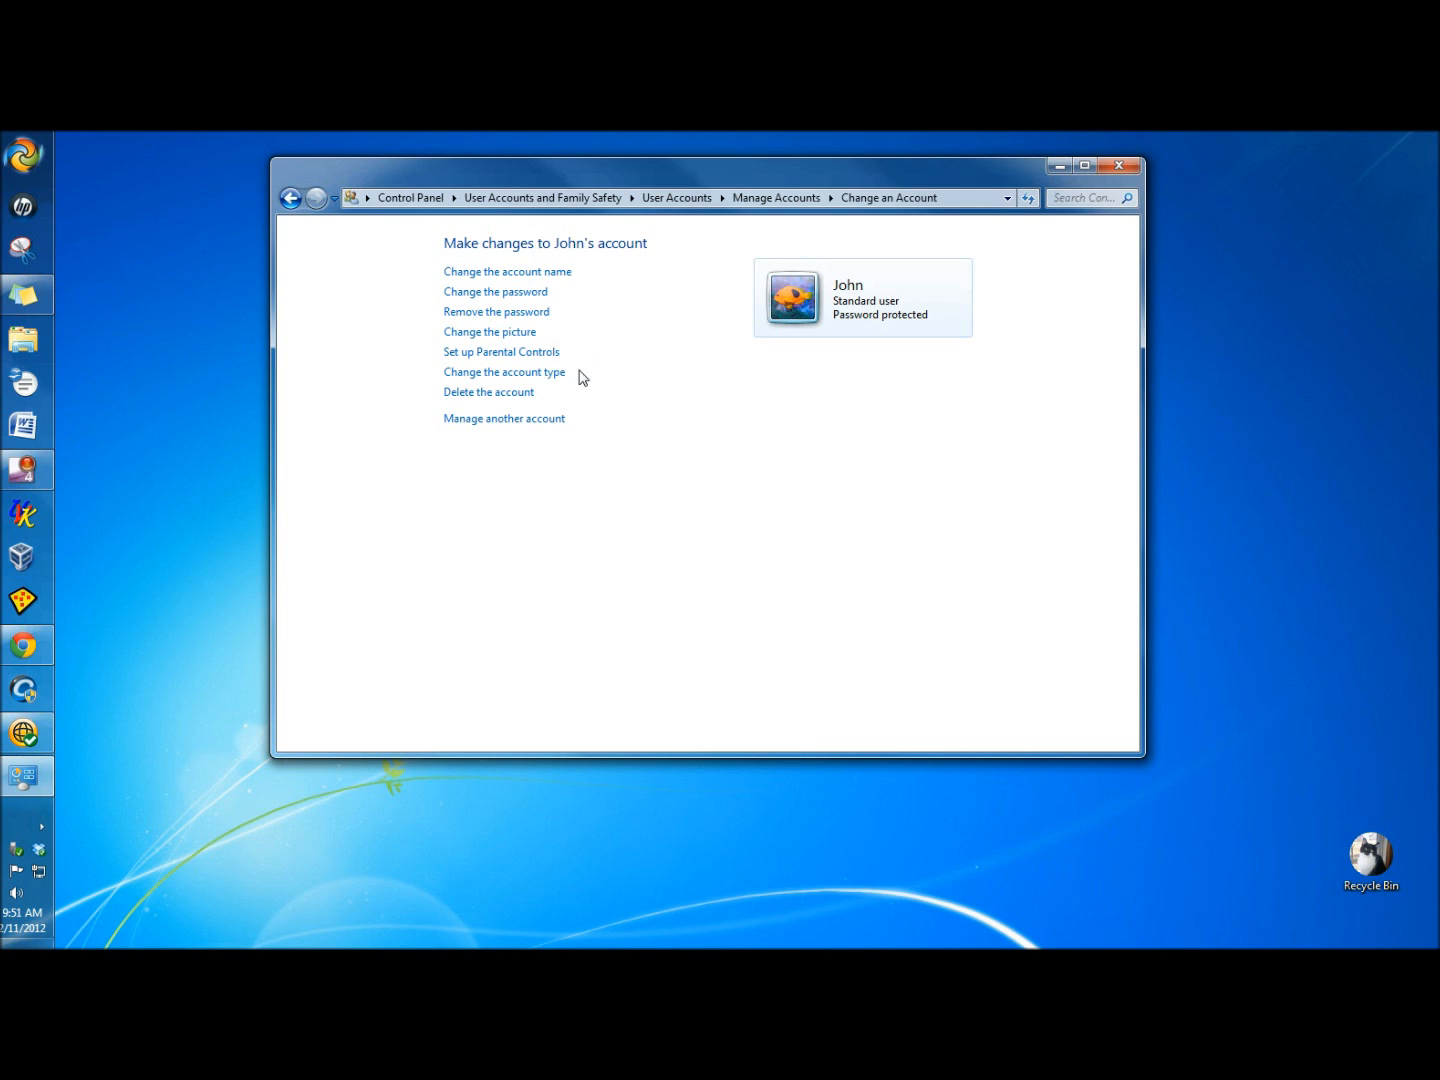
pyautogui.click(503, 396)
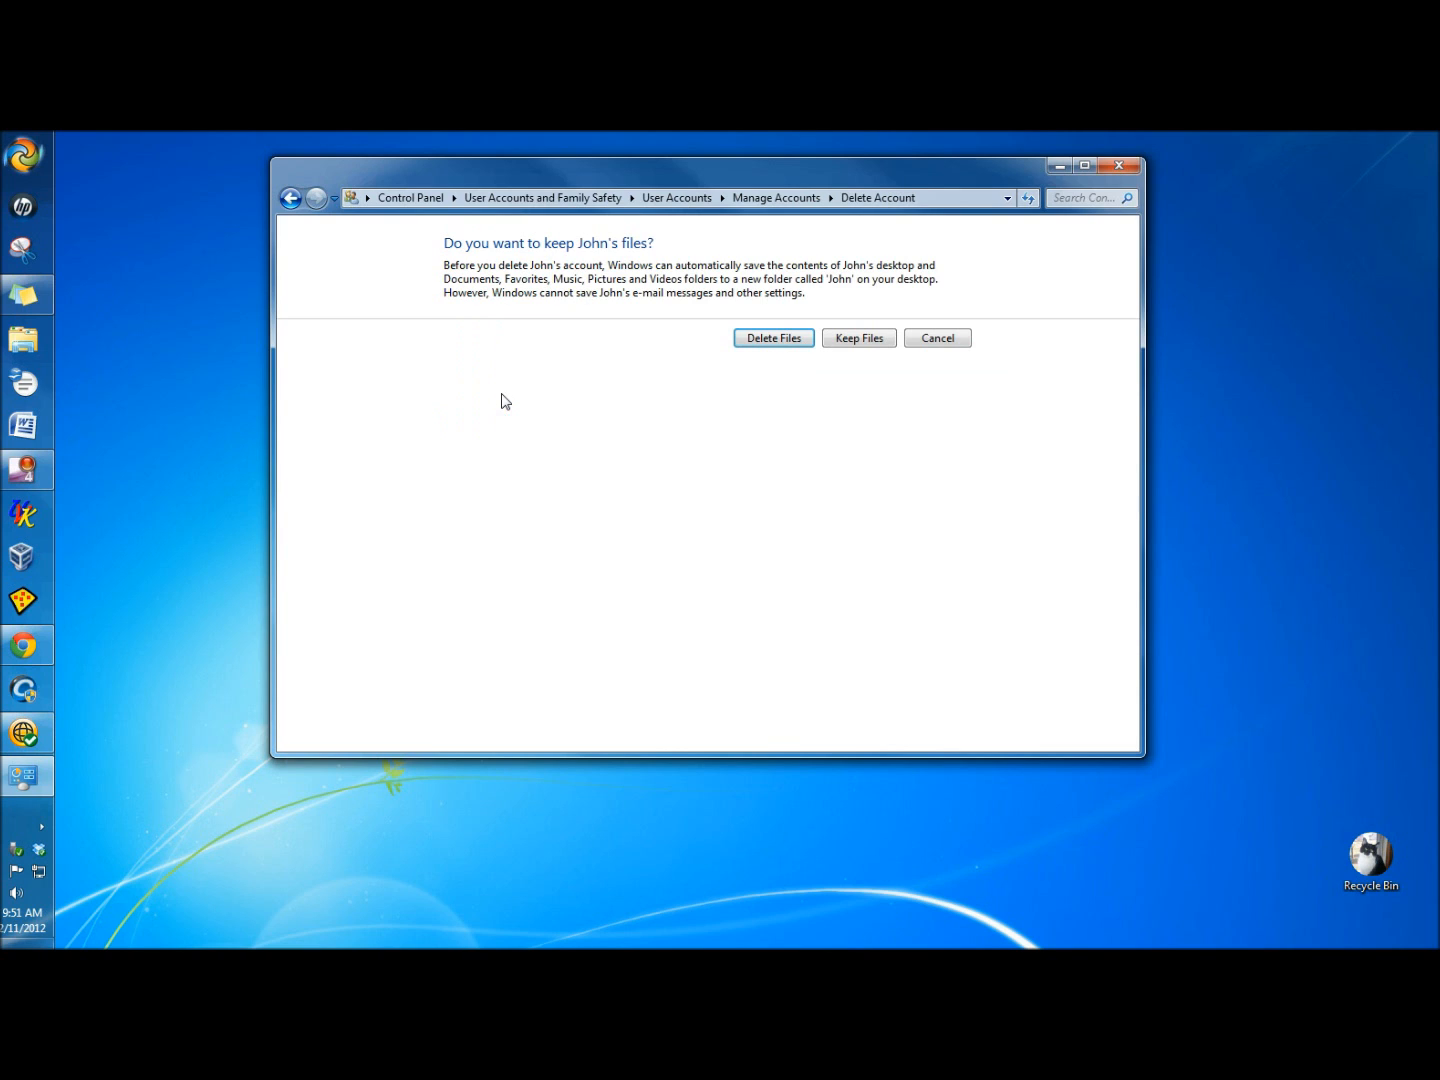
pyautogui.click(761, 344)
pyautogui.click(834, 313)
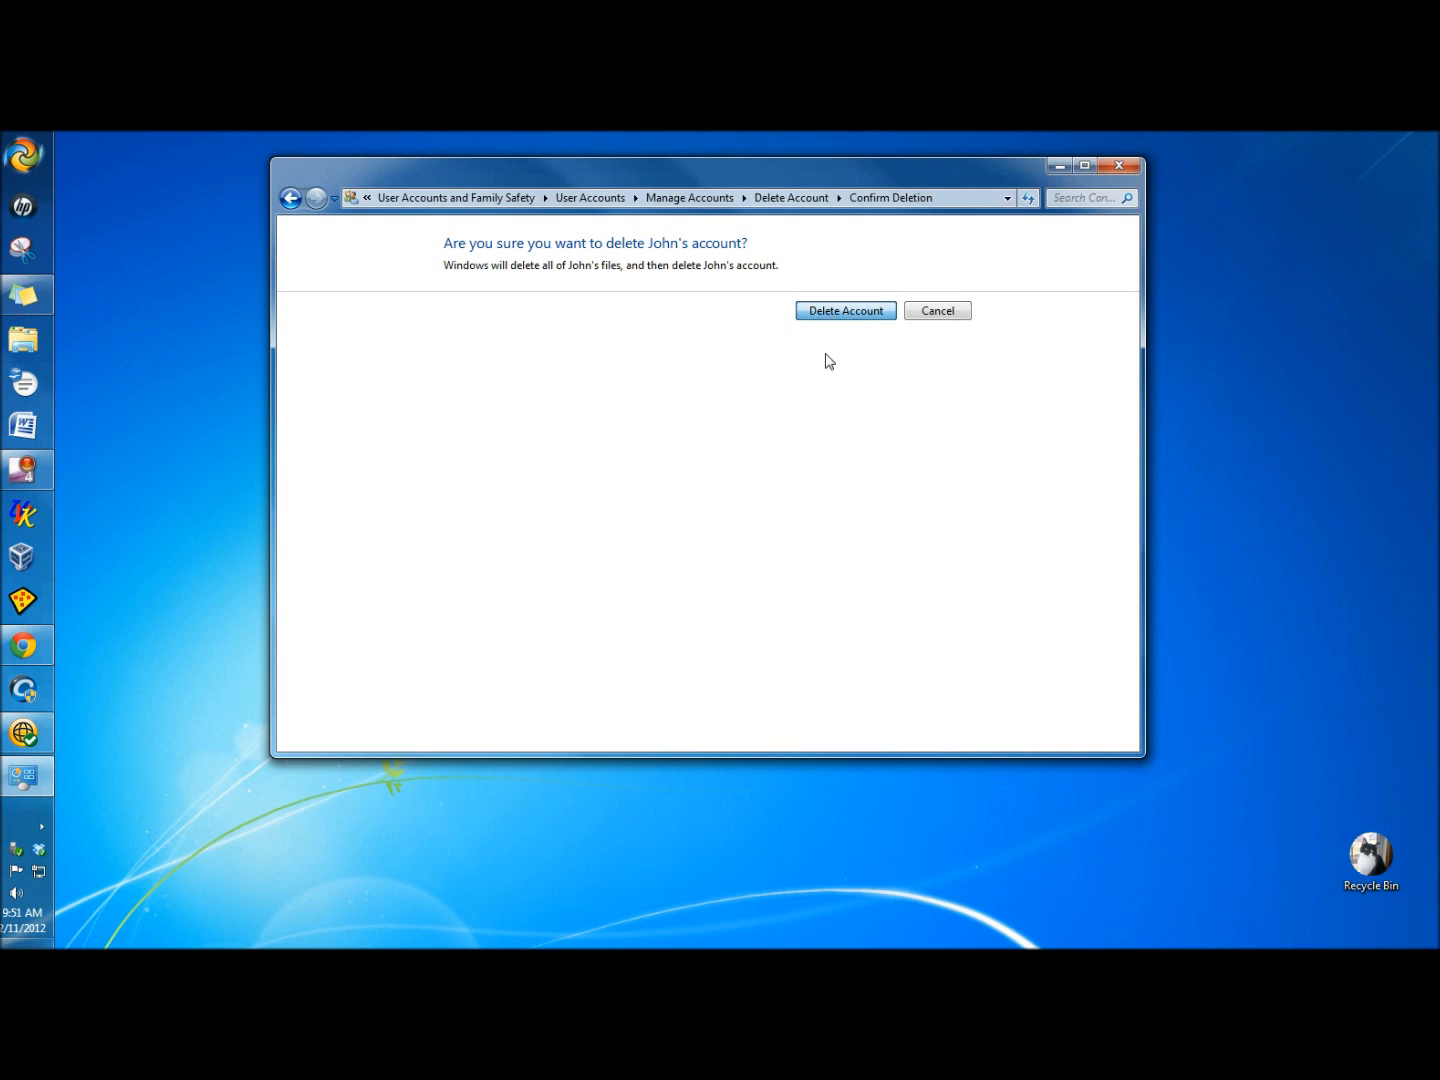